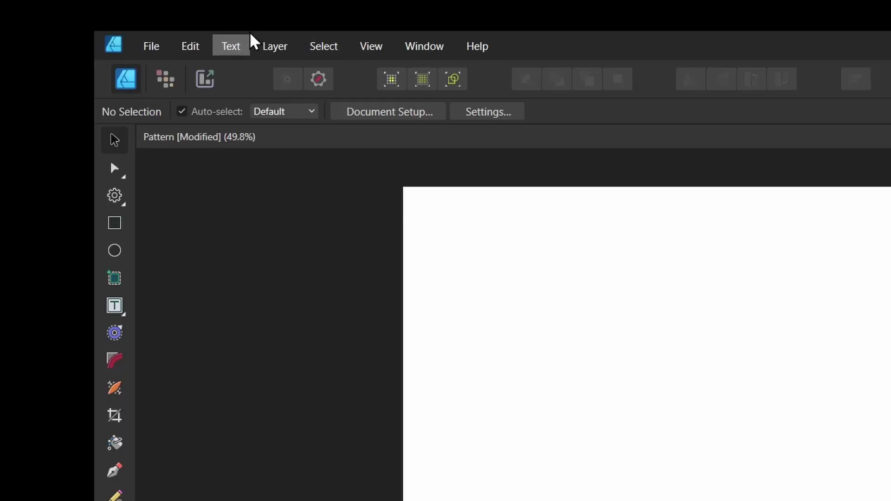
Place Rocket.png at about 6 by 11.2 in and move it halfway over the canvas's right edge.
{"action": "left_click", "coordinate": [152, 46]}
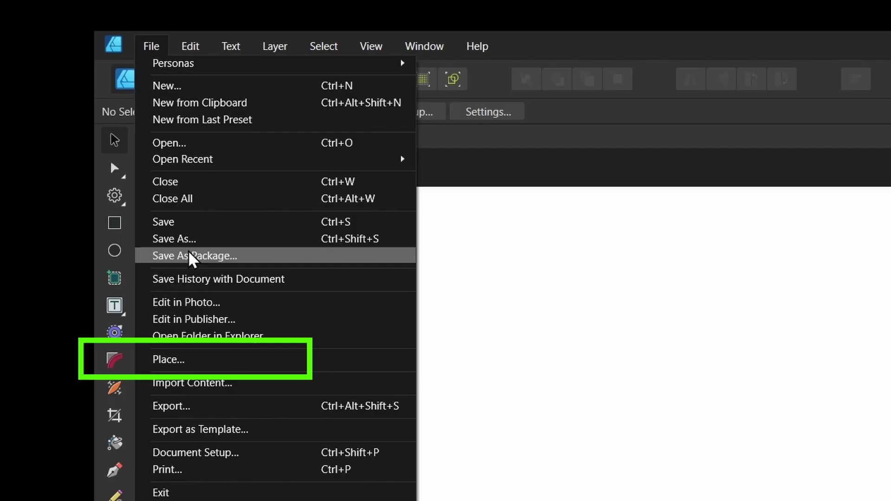
{"action": "left_click", "coordinate": [206, 360]}
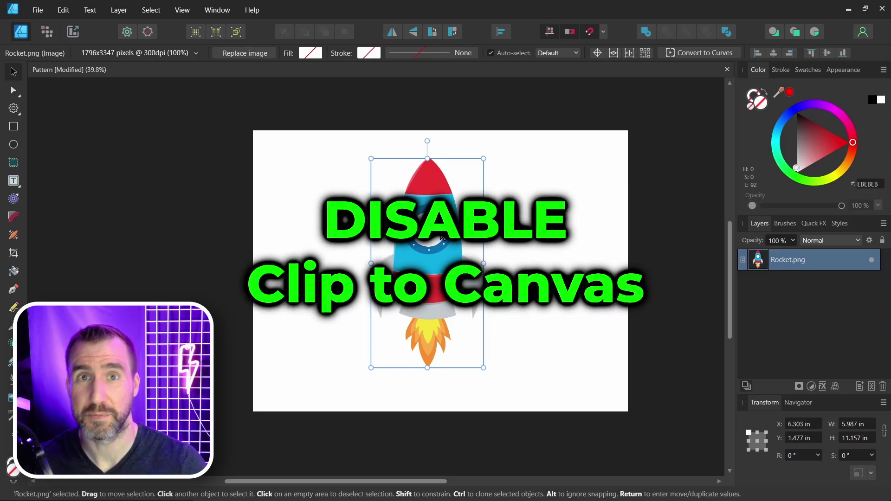
{"action": "left_click_drag", "start_coordinate": [441, 237], "coordinate": [622, 217]}
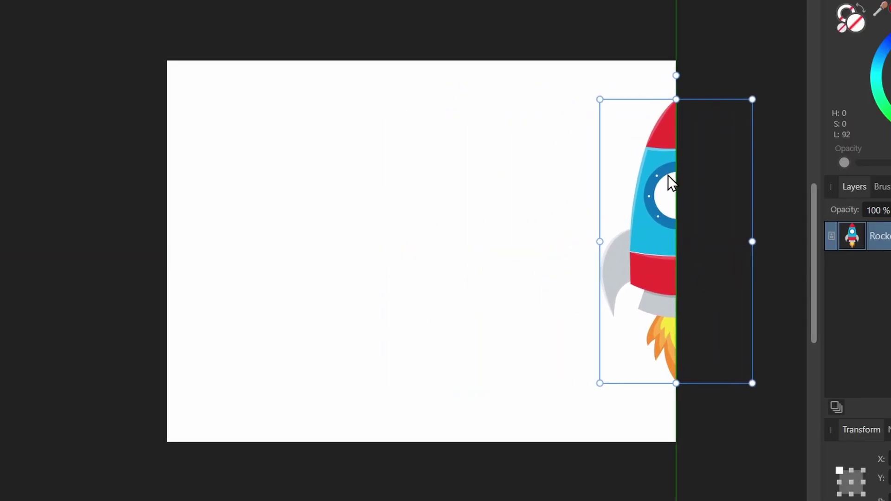
{"action": "left_click_drag", "start_coordinate": [667, 174], "coordinate": [668, 174]}
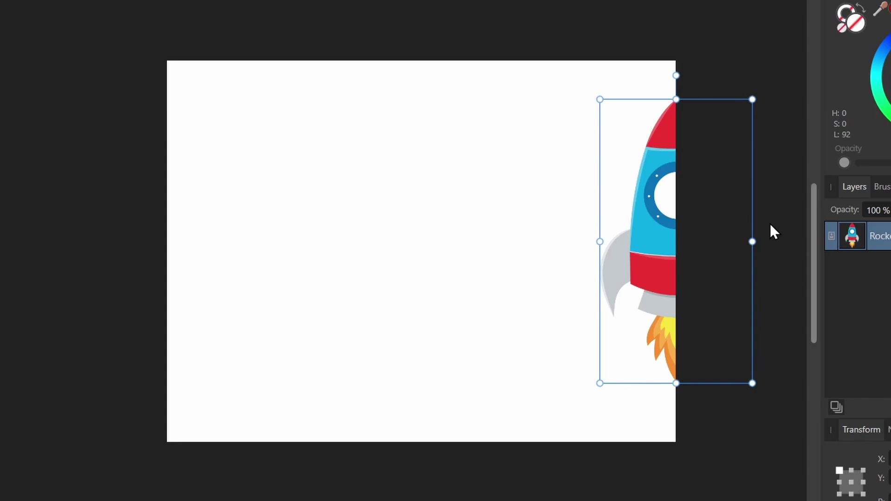
Turn off the Clip to Canvas view mode so objects beyond the canvas edge are shown.
{"action": "key", "text": "backslash"}
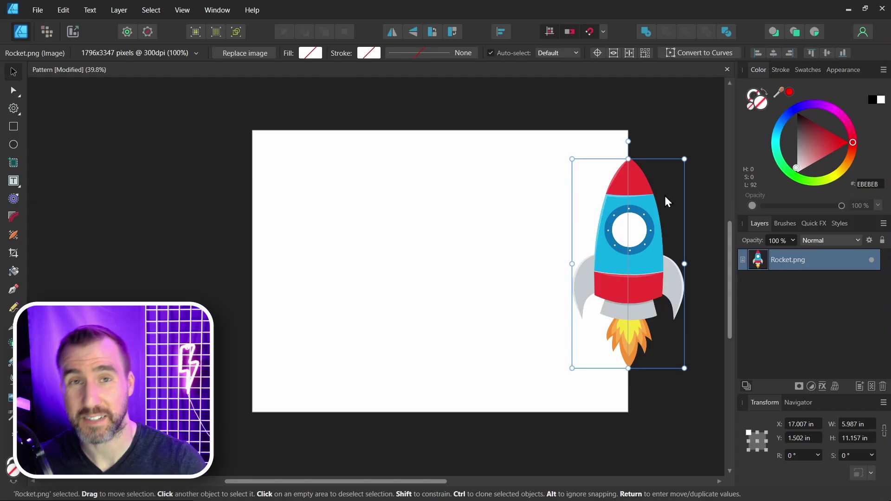
{"action": "key", "text": "backslash"}
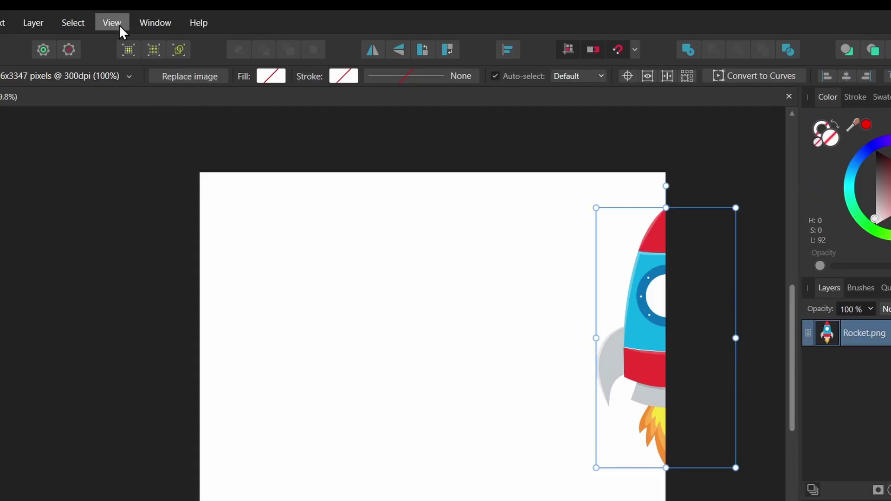
{"action": "left_click", "coordinate": [112, 23]}
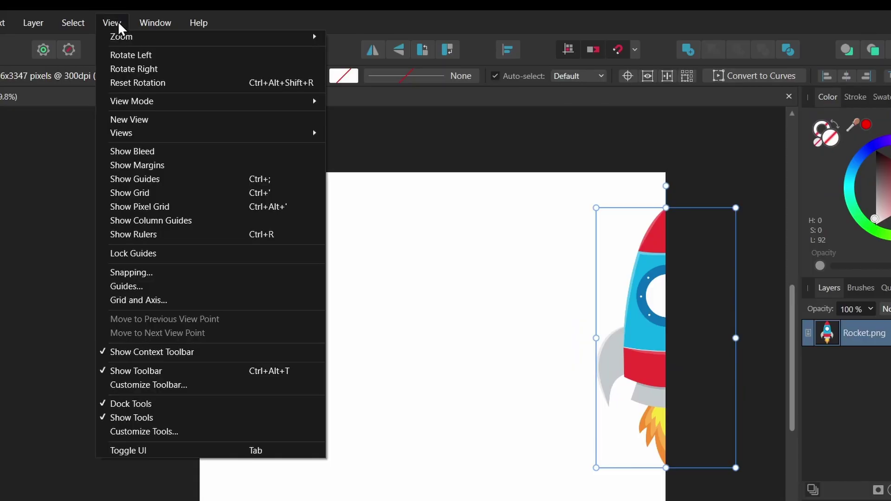
{"action": "mouse_move", "coordinate": [186, 101]}
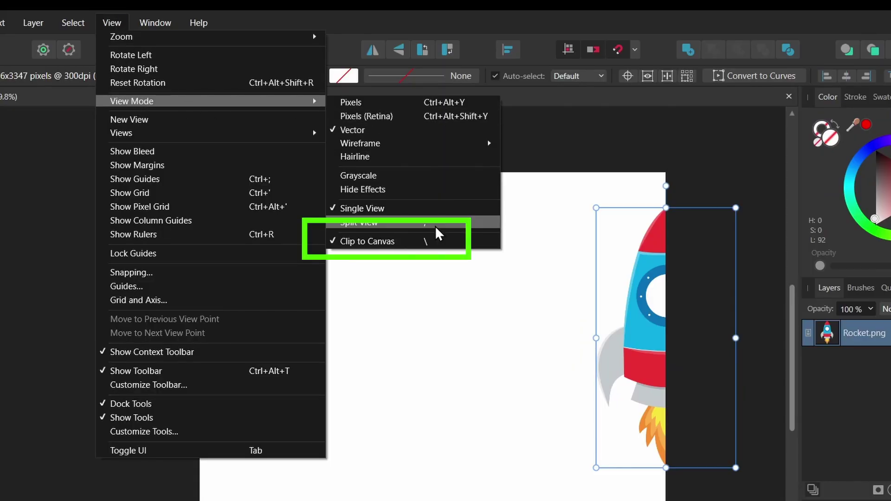
{"action": "left_click", "coordinate": [373, 242]}
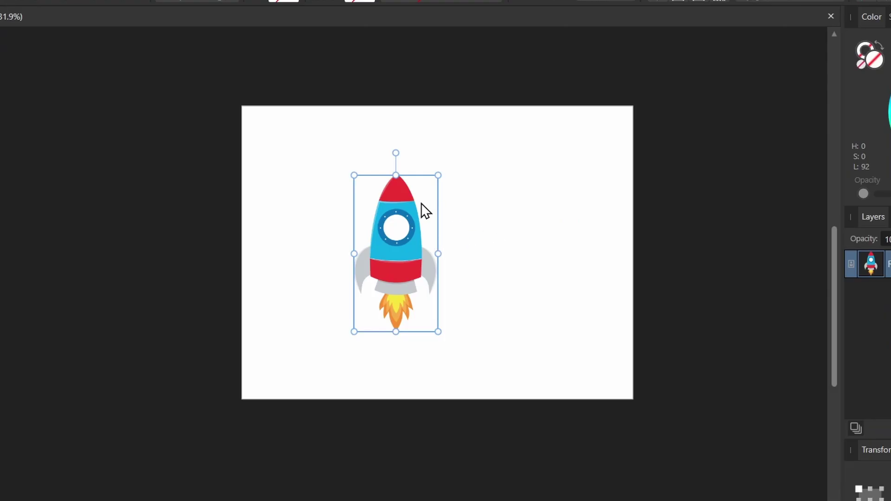
Set the rocket, scaled to about 4.3 by 8 in, inside the canvas's left edge and put a copy just outside the right edge at X 20 in.
{"action": "left_click_drag", "start_coordinate": [408, 225], "coordinate": [297, 225]}
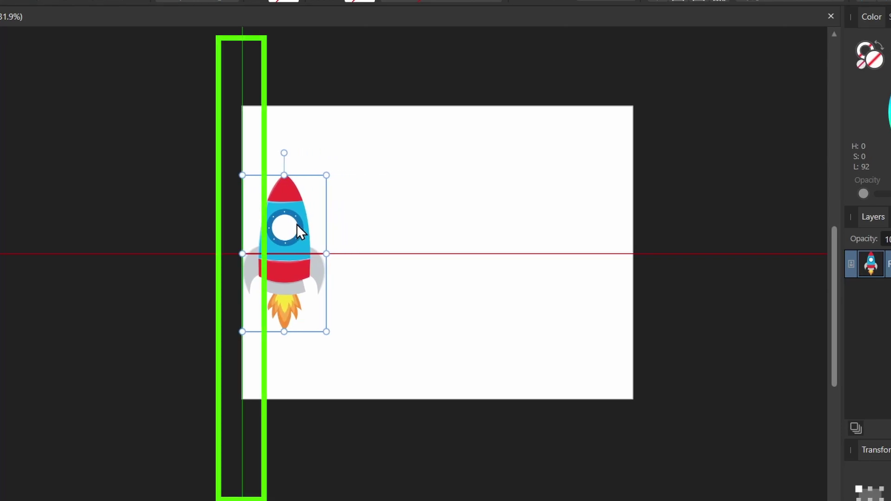
{"action": "mouse_move", "coordinate": [297, 224]}
{"action": "left_mouse_down"}
{"action": "mouse_move", "coordinate": [279, 227]}
{"action": "mouse_move", "coordinate": [439, 234]}
{"action": "mouse_move", "coordinate": [483, 253]}
{"action": "mouse_move", "coordinate": [638, 243]}
{"action": "mouse_move", "coordinate": [608, 240]}
{"action": "left_mouse_up"}
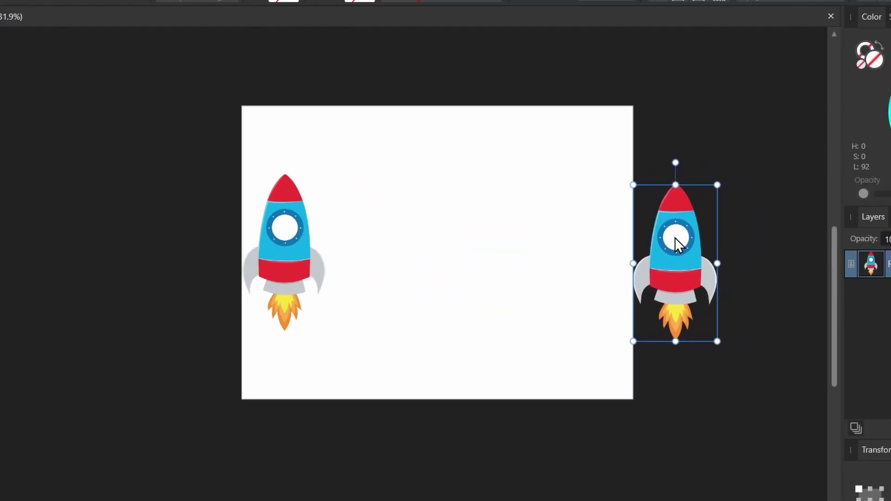
{"action": "left_click_drag", "start_coordinate": [675, 237], "coordinate": [670, 237]}
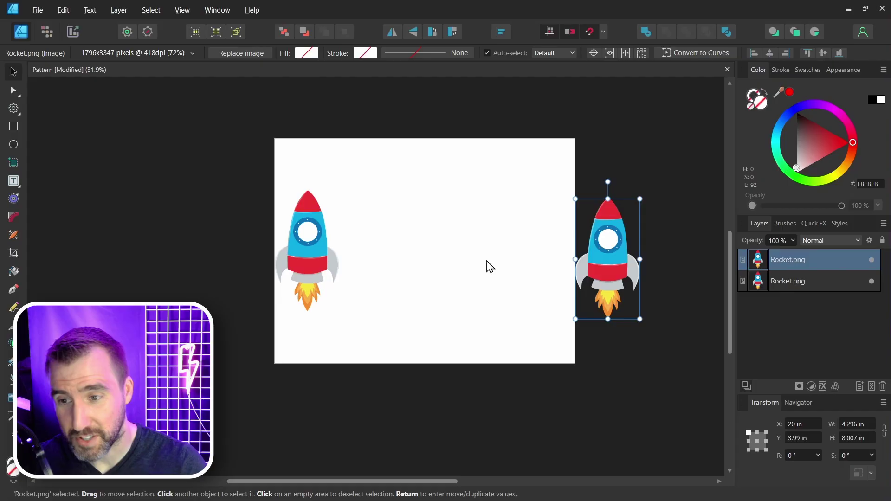
Align the two rockets by their middles and move them left together so each straddles its canvas edge.
{"action": "left_click", "coordinate": [314, 246], "text": "shift"}
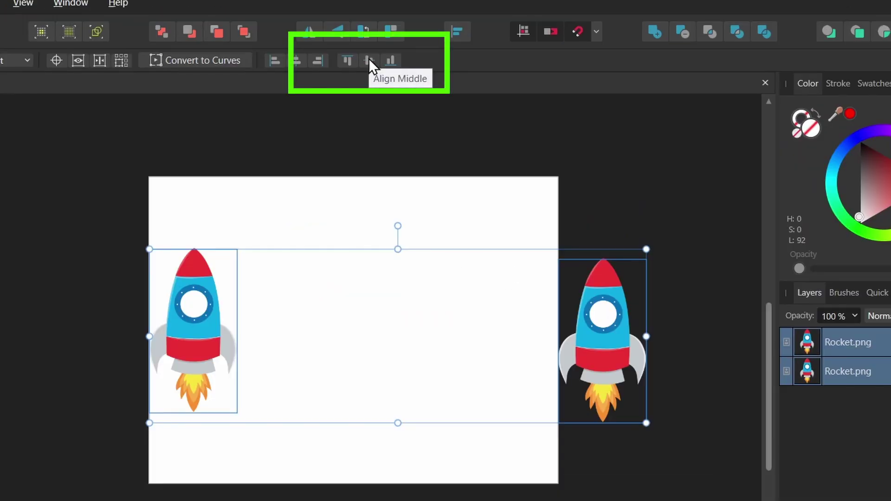
{"action": "left_click", "coordinate": [369, 61]}
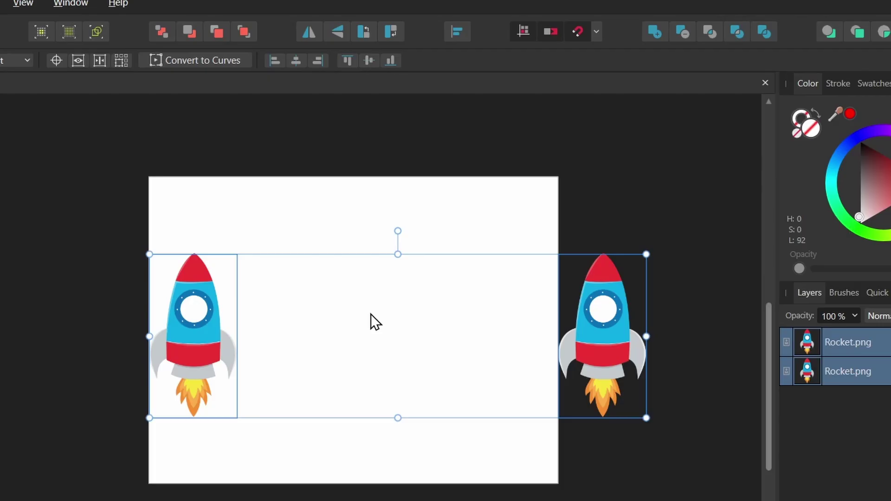
{"action": "left_click_drag", "start_coordinate": [591, 319], "coordinate": [541, 317]}
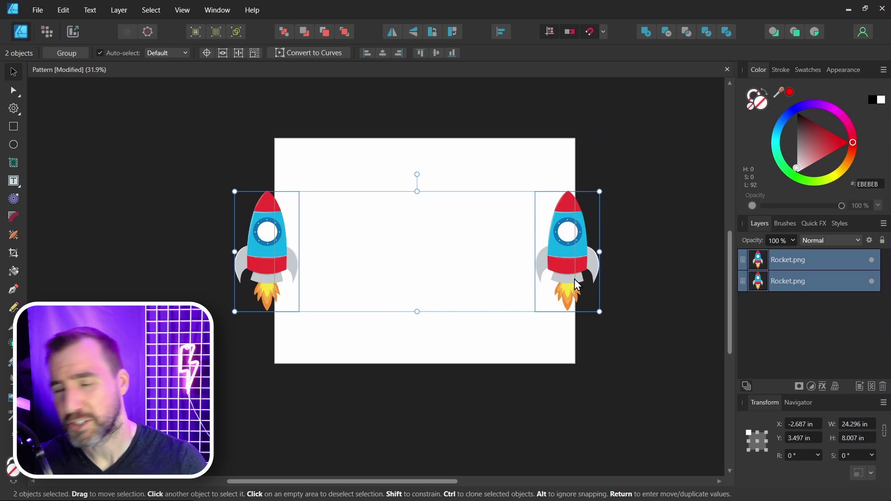
{"action": "left_click_drag", "start_coordinate": [554, 357], "coordinate": [562, 282]}
{"action": "left_click_drag", "start_coordinate": [577, 212], "coordinate": [577, 275]}
{"action": "left_click", "coordinate": [628, 204]}
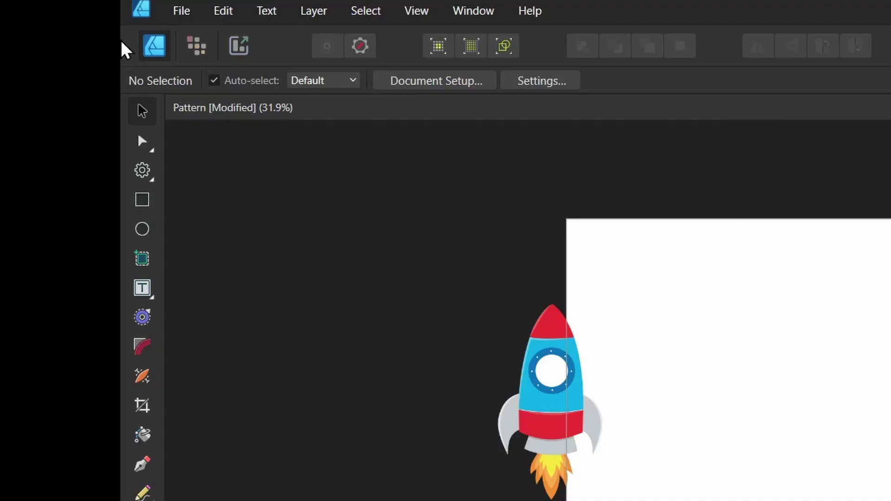
Export the whole document as a 6000 × 4500 px PNG named Test_01.
{"action": "left_click", "coordinate": [38, 10]}
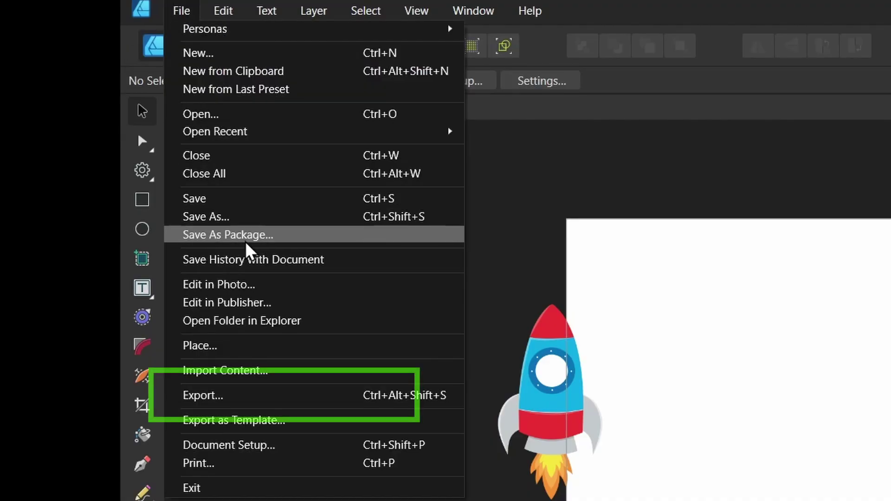
{"action": "left_click", "coordinate": [265, 399]}
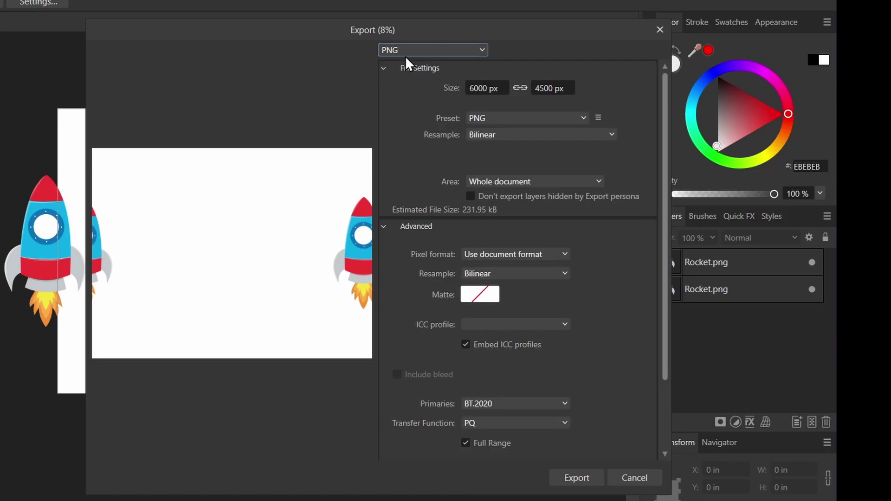
{"action": "left_click", "coordinate": [577, 478]}
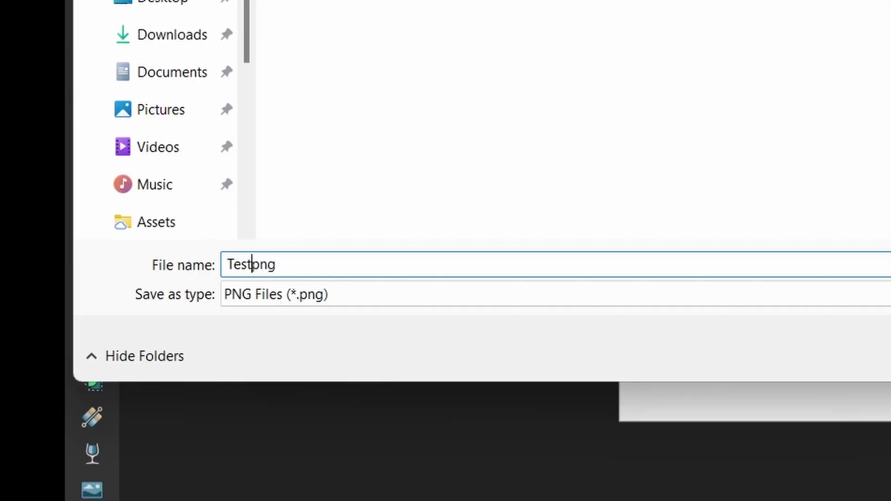
{"action": "type", "text": "Test_0"}
{"action": "key", "text": "Return"}
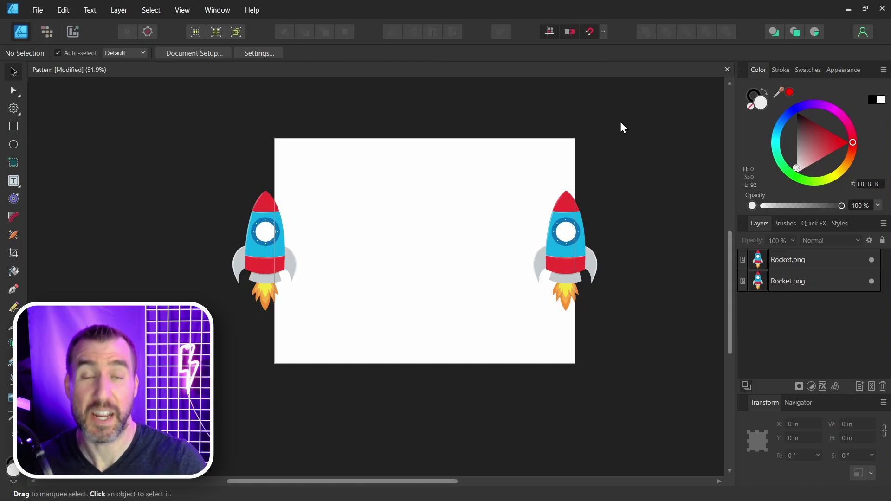
Create a new Letter document, 11 by 8.5 in at 300 DPI, and draw a rectangle about 10.3 by 7.5 in over the page.
{"action": "left_click", "coordinate": [41, 14]}
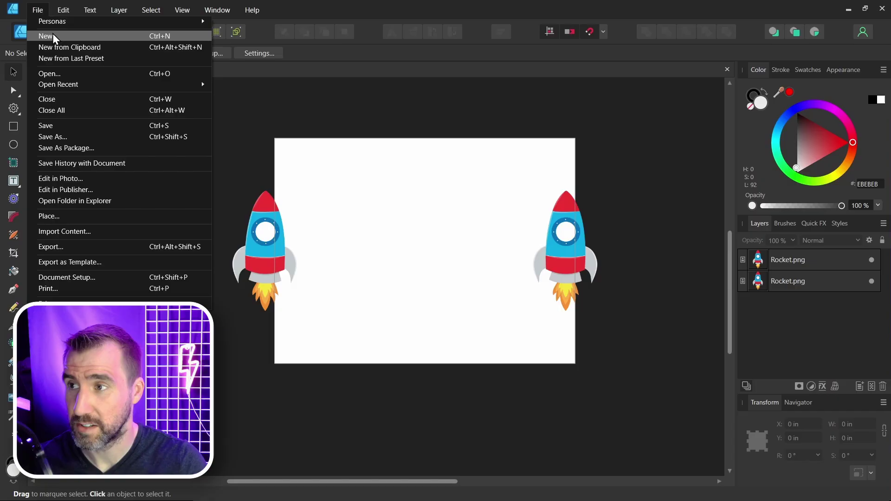
{"action": "left_click", "coordinate": [52, 33]}
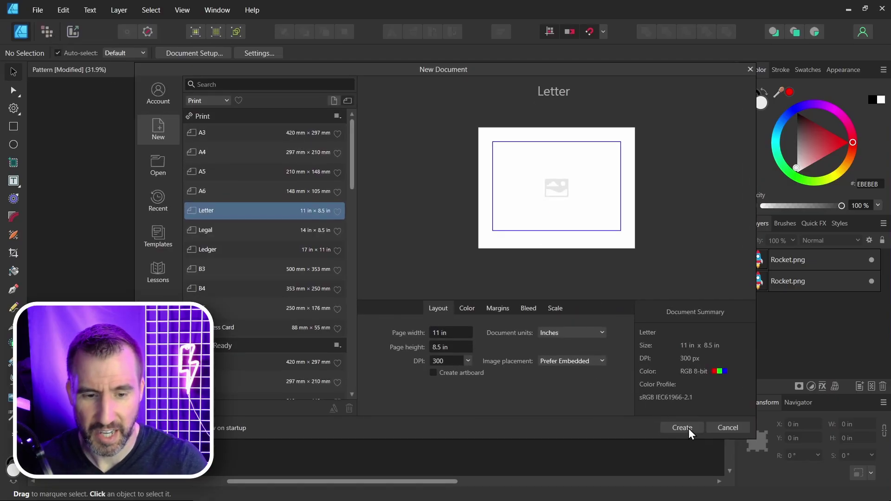
{"action": "left_click", "coordinate": [687, 428]}
{"action": "key", "text": "m"}
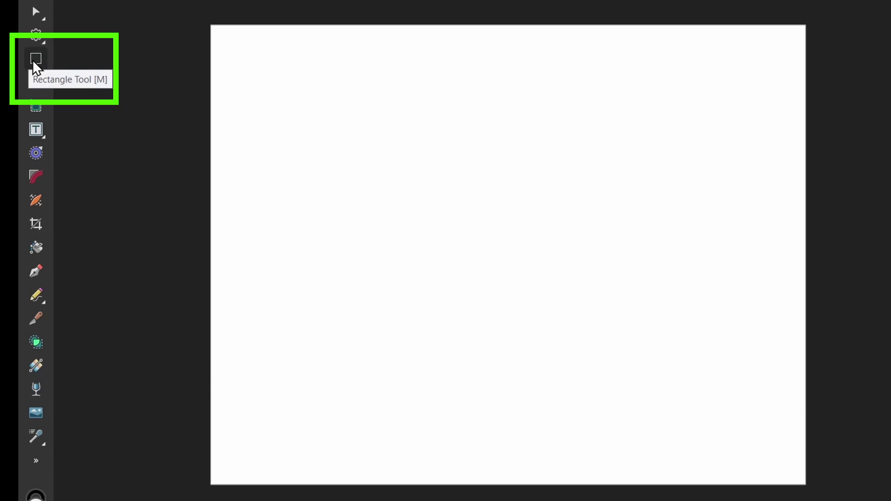
{"action": "left_click_drag", "start_coordinate": [232, 47], "coordinate": [789, 455]}
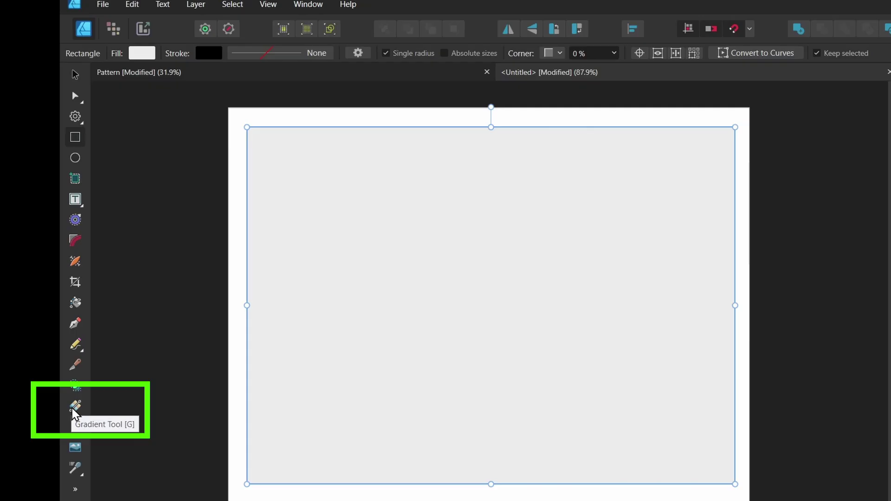
Give the rectangle a bitmap fill from Test_01.png, scale the fill down into several repeating rockets, and check a tile seam up close.
{"action": "left_click", "coordinate": [76, 407]}
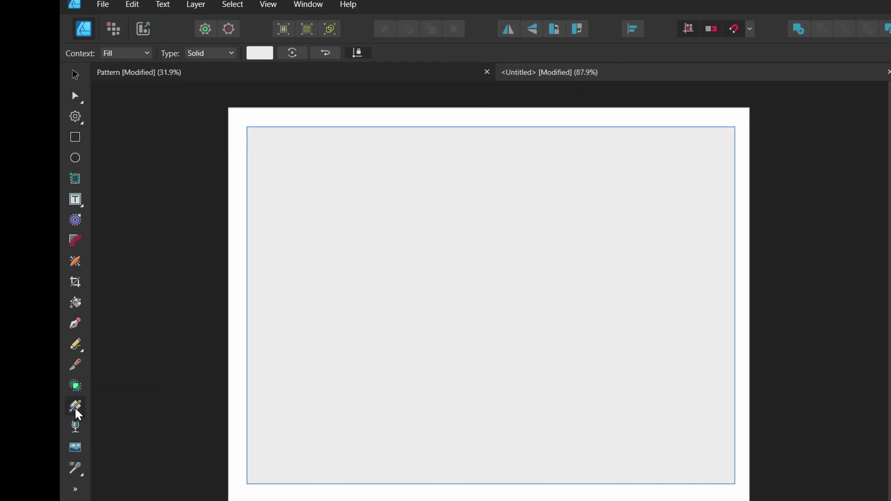
{"action": "left_click", "coordinate": [232, 54]}
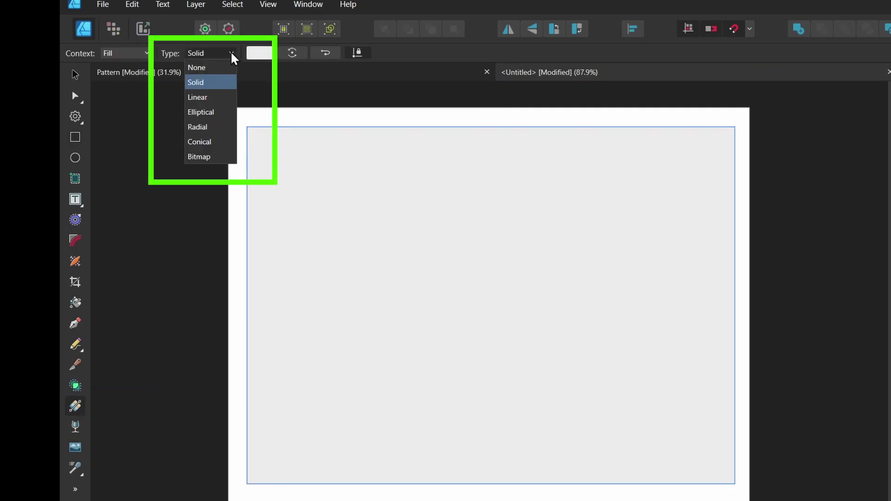
{"action": "left_click", "coordinate": [204, 156]}
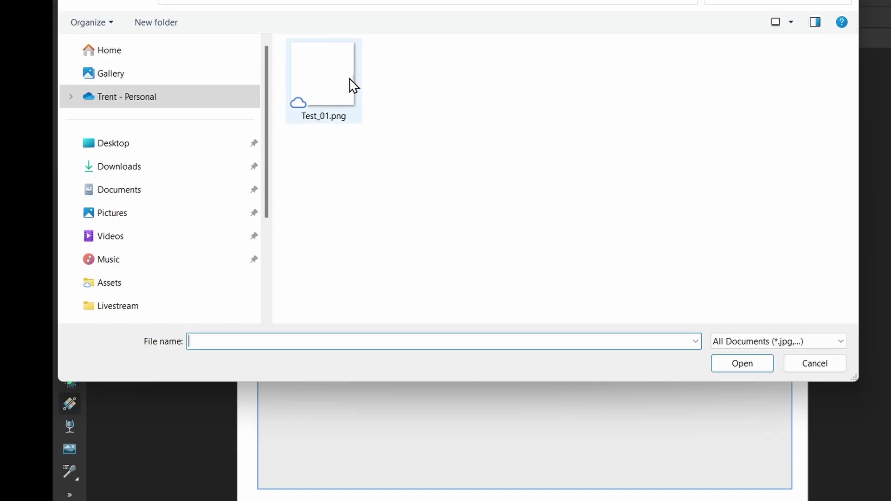
{"action": "left_click", "coordinate": [323, 81]}
{"action": "left_click", "coordinate": [743, 367]}
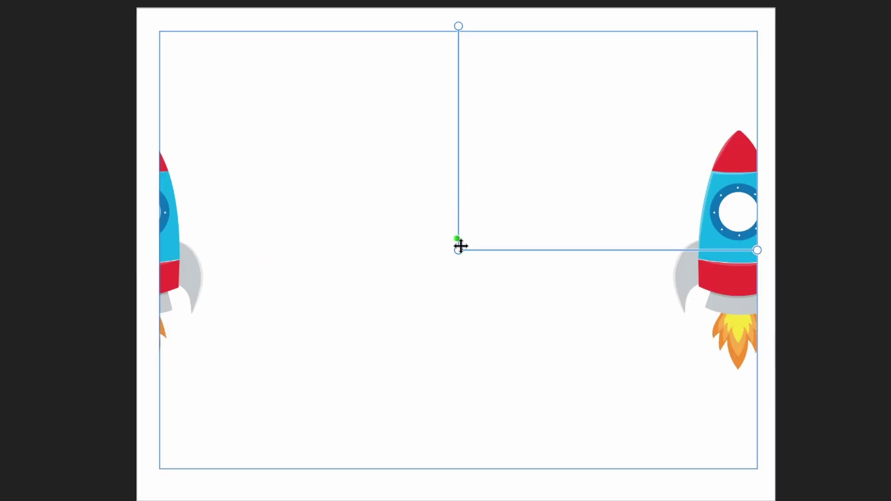
{"action": "left_click", "coordinate": [579, 256]}
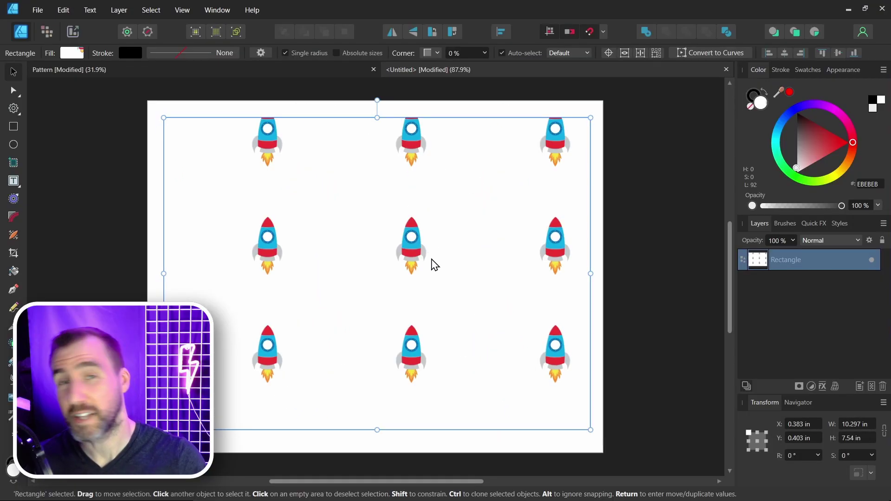
{"action": "scroll", "coordinate": [413, 243], "scroll_direction": "up", "scroll_amount": 6}
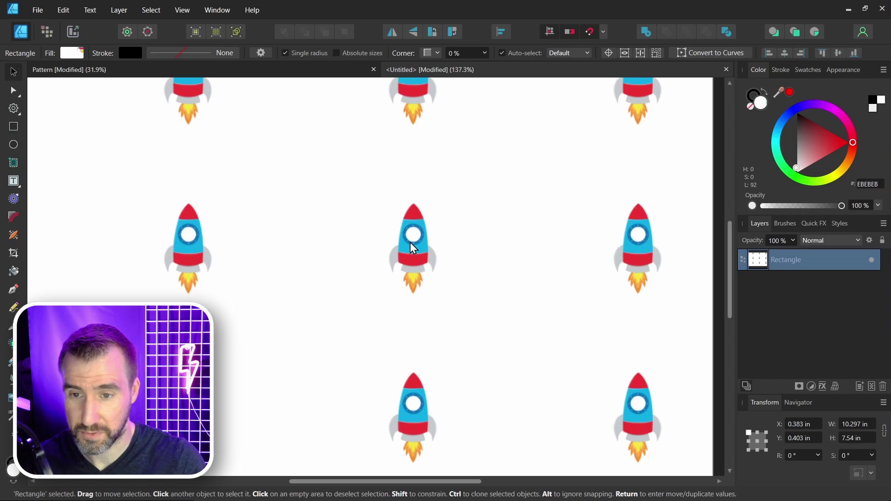
{"action": "scroll", "coordinate": [417, 243], "scroll_direction": "up", "scroll_amount": 2}
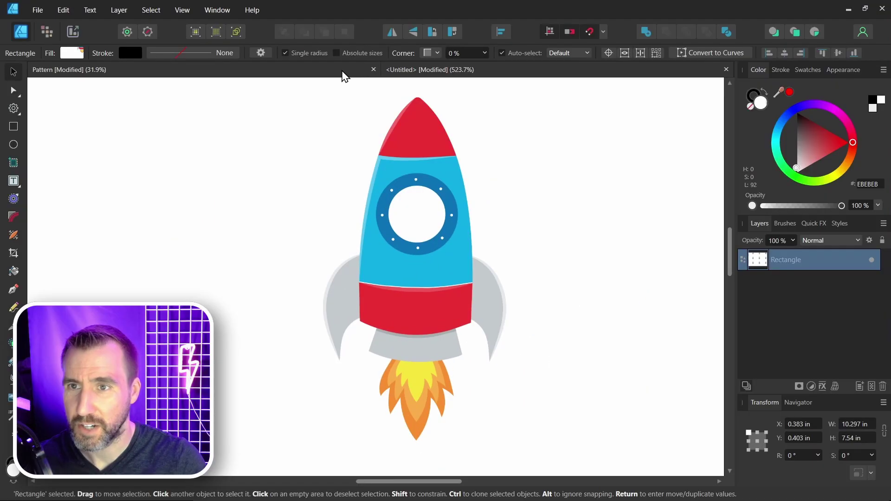
Return to the Pattern document and place Astronaut.png between the rockets at about 3.4 by 5.9 in.
{"action": "left_click", "coordinate": [334, 73]}
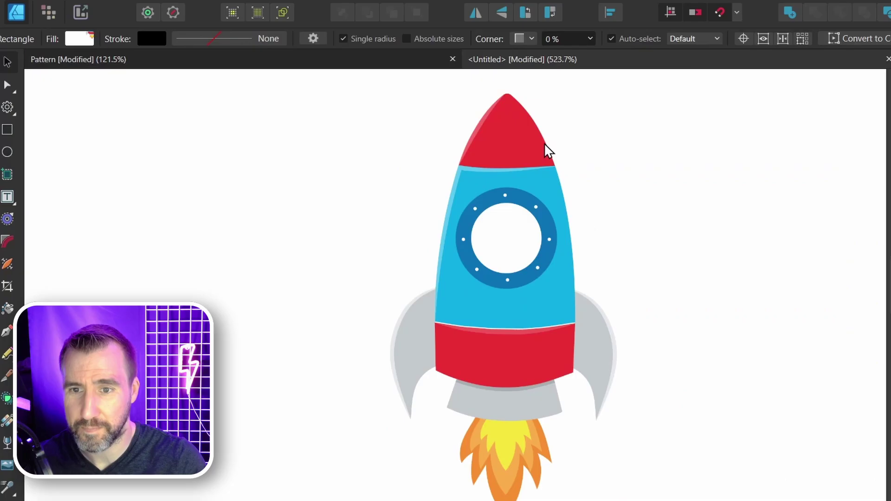
{"action": "scroll", "coordinate": [548, 152], "scroll_direction": "up", "scroll_amount": 3}
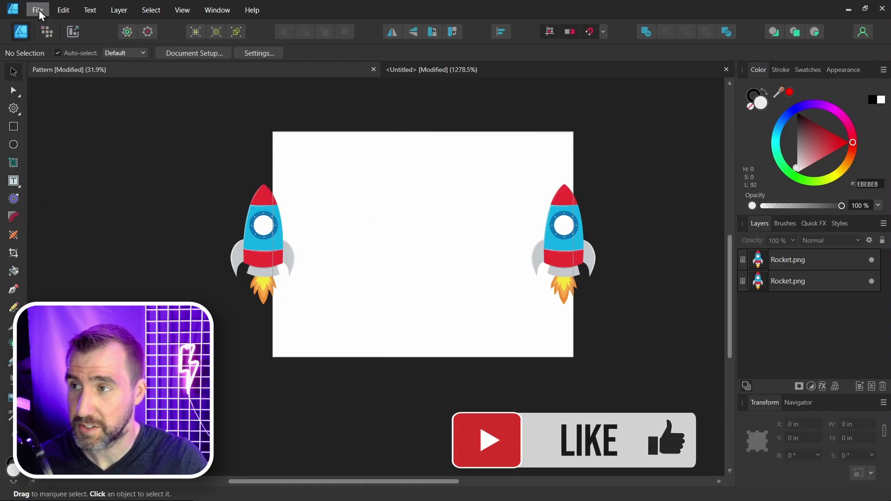
{"action": "left_click", "coordinate": [38, 10]}
{"action": "left_click", "coordinate": [92, 215]}
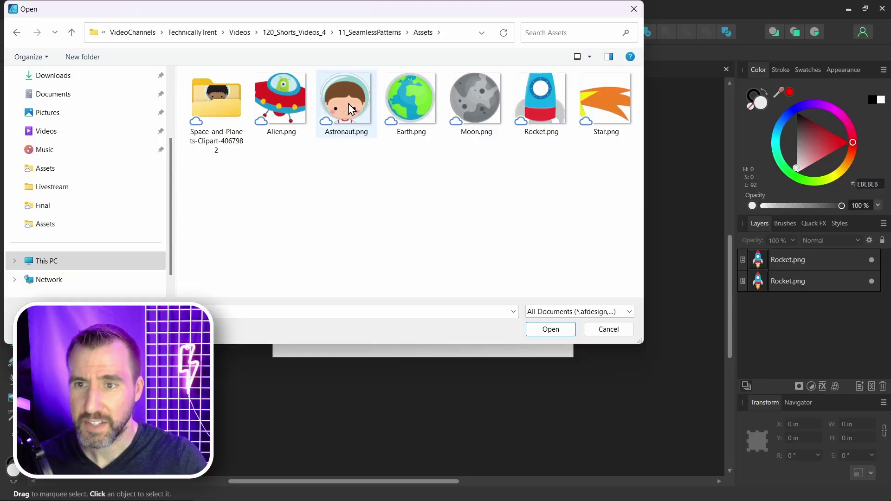
{"action": "left_click", "coordinate": [551, 329]}
{"action": "left_click", "coordinate": [404, 242]}
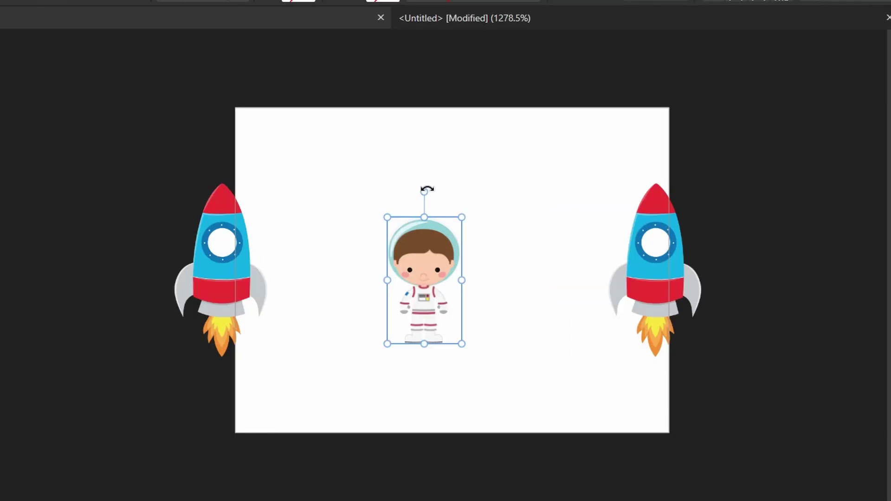
Rotate the astronaut clockwise to about -25.4° and move it just above the canvas's top edge.
{"action": "left_click_drag", "start_coordinate": [404, 188], "coordinate": [429, 197]}
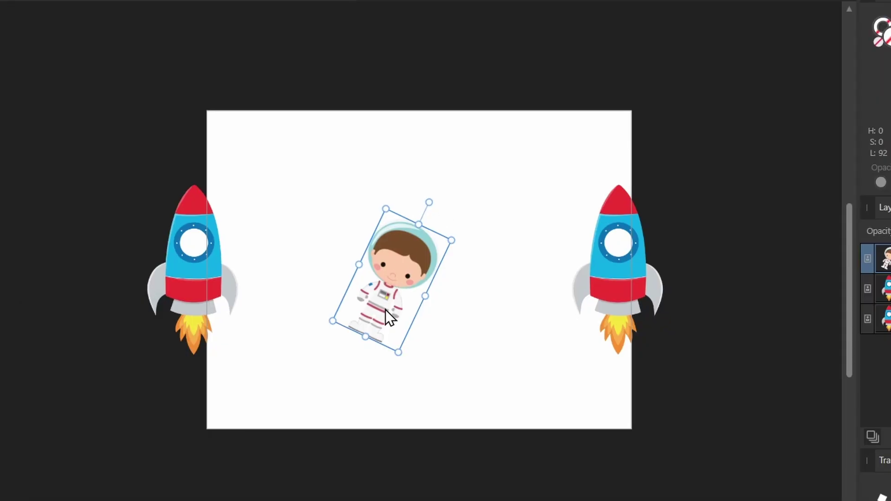
{"action": "left_click_drag", "start_coordinate": [385, 310], "coordinate": [415, 122]}
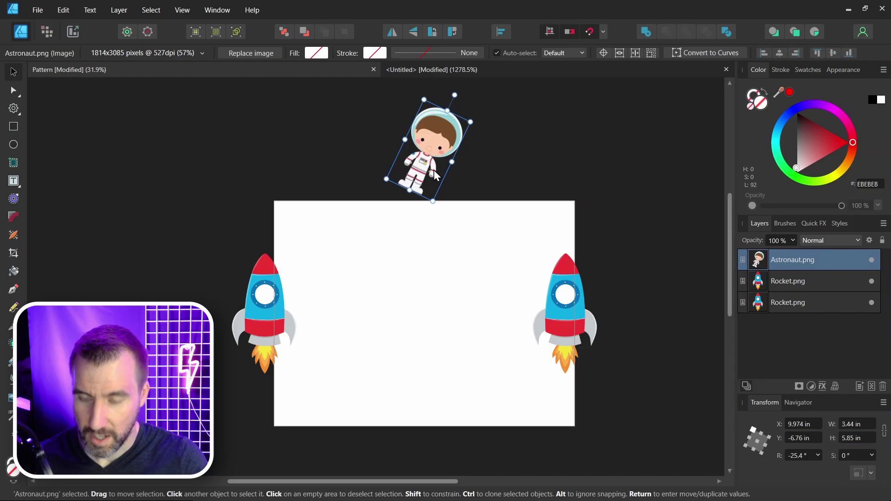
Copy the astronaut so the duplicate sits at the canvas's bottom edge, and align the two astronauts on their horizontal centers.
{"action": "left_click_drag", "start_coordinate": [434, 170], "coordinate": [437, 363]}
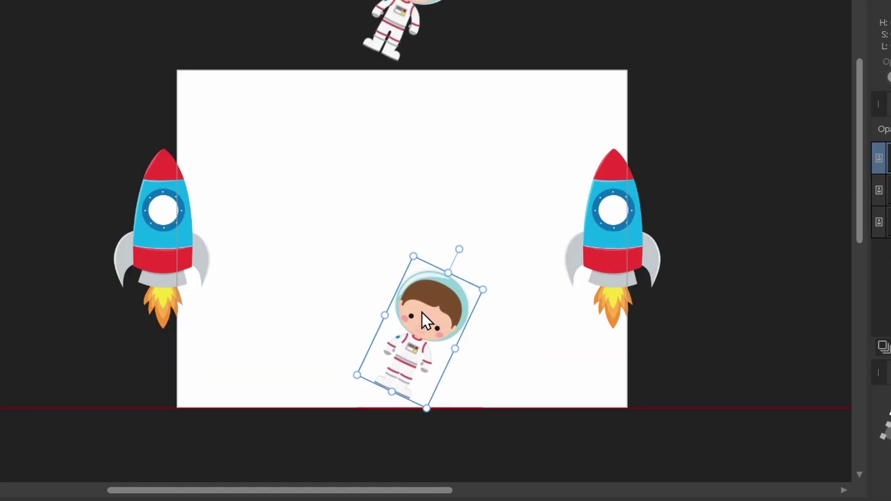
{"action": "left_click_drag", "start_coordinate": [422, 312], "coordinate": [419, 311]}
{"action": "left_click", "coordinate": [399, 14]}
{"action": "left_click", "coordinate": [432, 329], "text": "shift"}
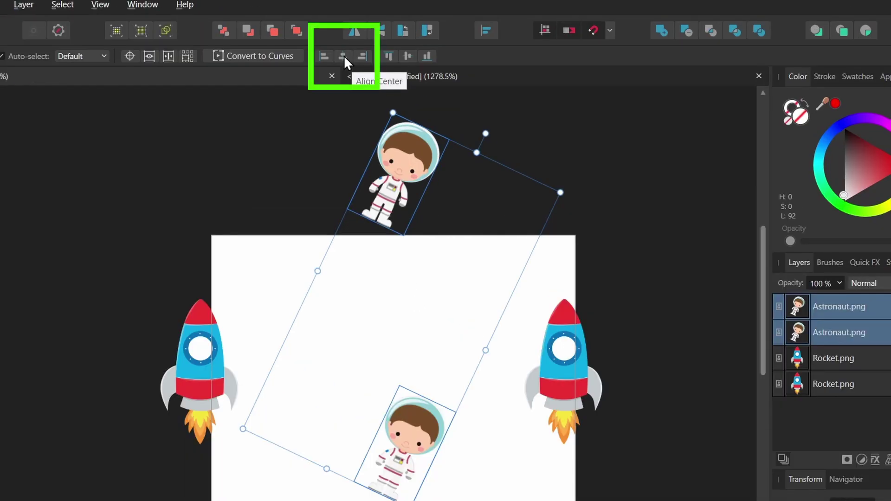
{"action": "left_click", "coordinate": [344, 55]}
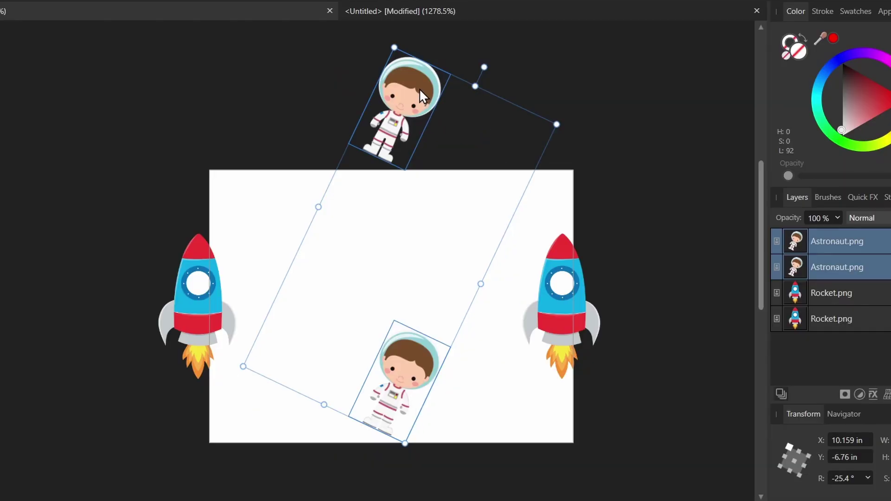
Move both astronauts down together so they straddle the top and bottom canvas edges, turning off snapping for the final adjustment.
{"action": "left_click_drag", "start_coordinate": [419, 88], "coordinate": [428, 138]}
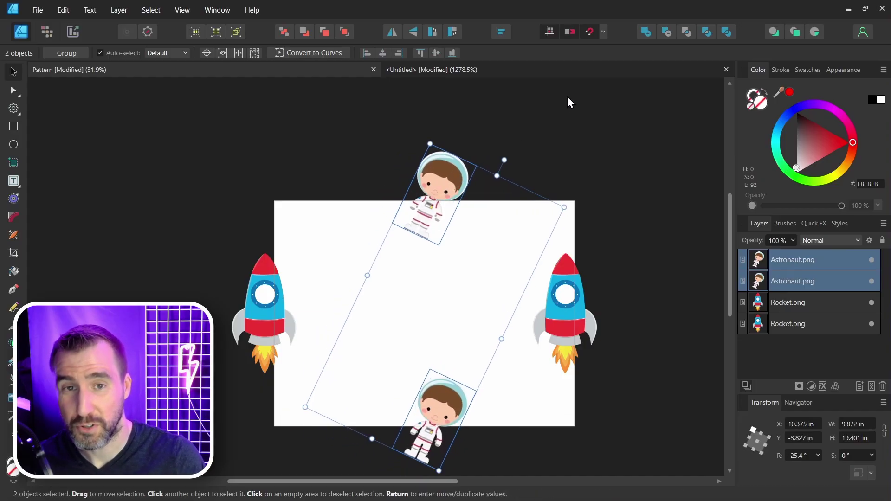
{"action": "left_click", "coordinate": [590, 31]}
{"action": "mouse_move", "coordinate": [447, 170]}
{"action": "left_mouse_down"}
{"action": "mouse_move", "coordinate": [422, 180]}
{"action": "mouse_move", "coordinate": [435, 178]}
{"action": "left_mouse_up"}
{"action": "left_click", "coordinate": [565, 141]}
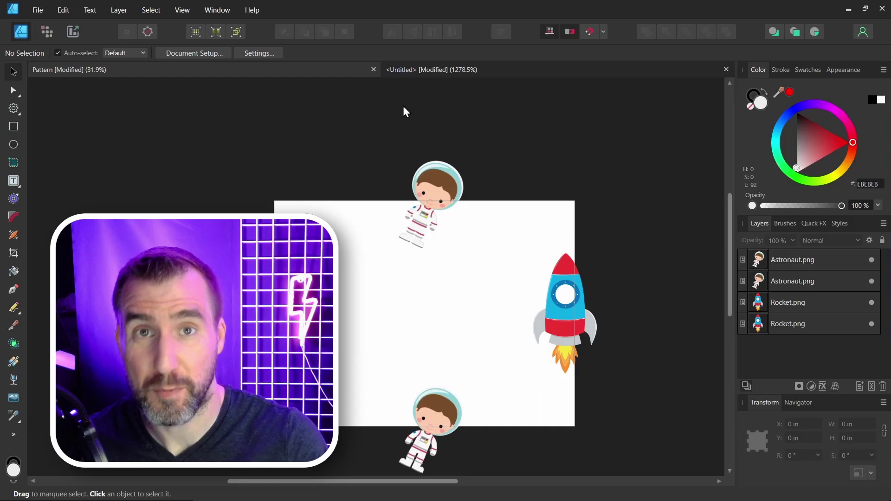
Export the pattern with the astronauts as Test_02.png.
{"action": "left_click", "coordinate": [38, 10]}
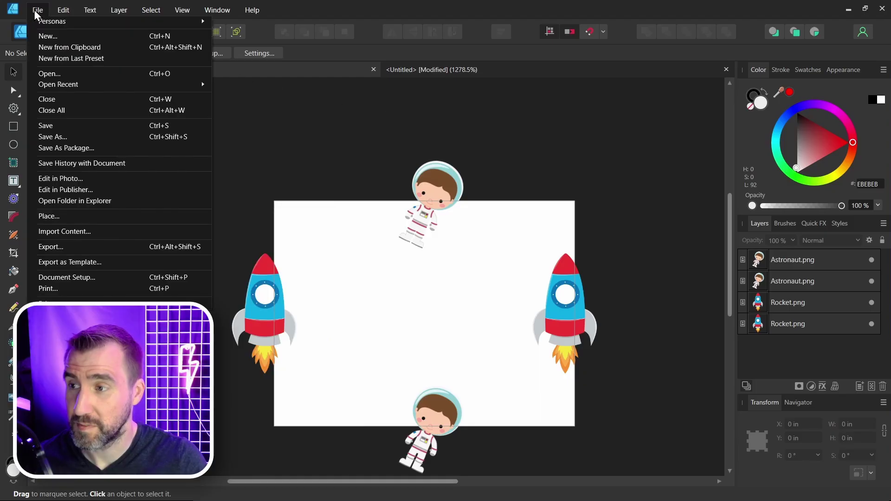
{"action": "left_click", "coordinate": [119, 247]}
{"action": "key", "text": "Return"}
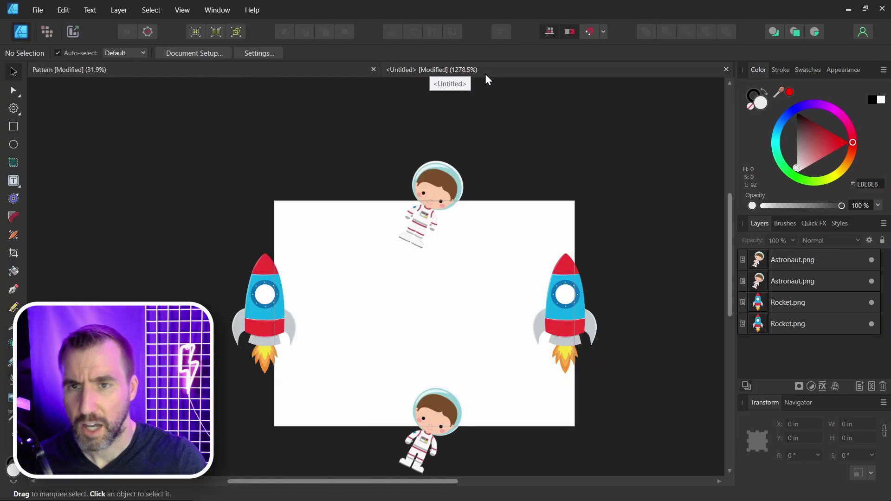
Replace the test rectangle's bitmap fill in the untitled document with Test_02.png, adjust the tiling, and inspect a seam up close.
{"action": "left_click", "coordinate": [505, 70]}
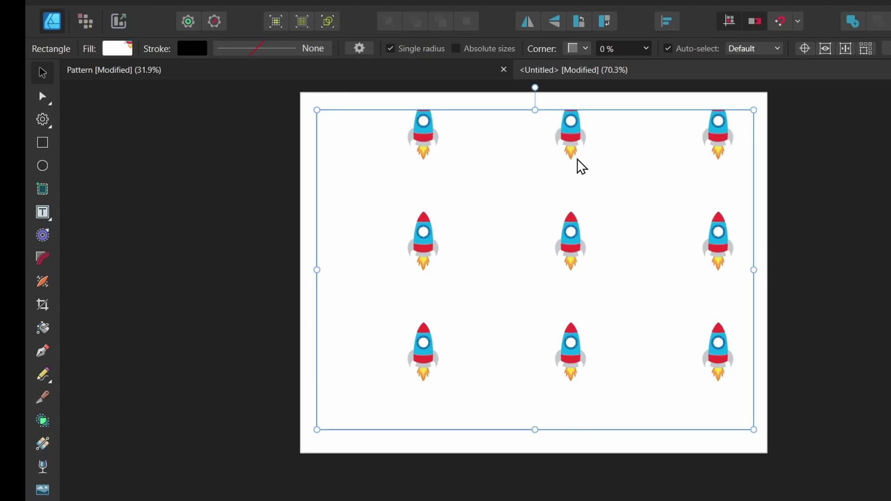
{"action": "left_click", "coordinate": [42, 445]}
{"action": "left_click", "coordinate": [206, 49]}
{"action": "left_click", "coordinate": [193, 165]}
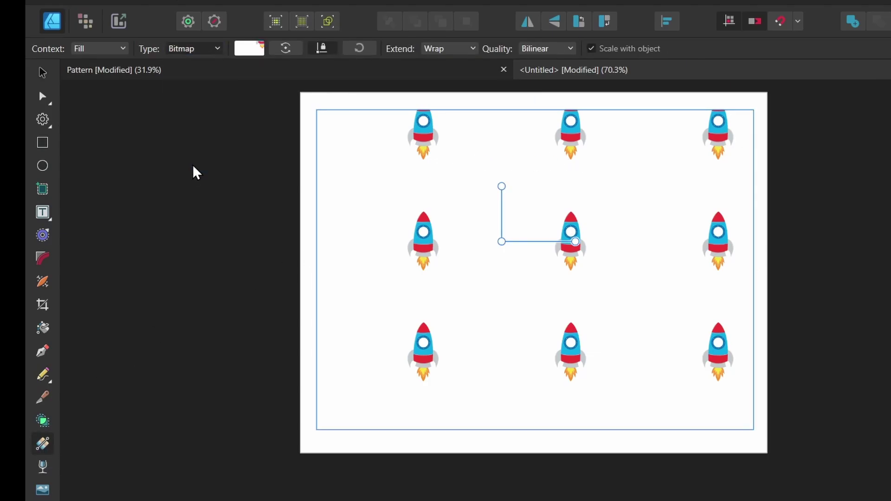
{"action": "left_click", "coordinate": [375, 95]}
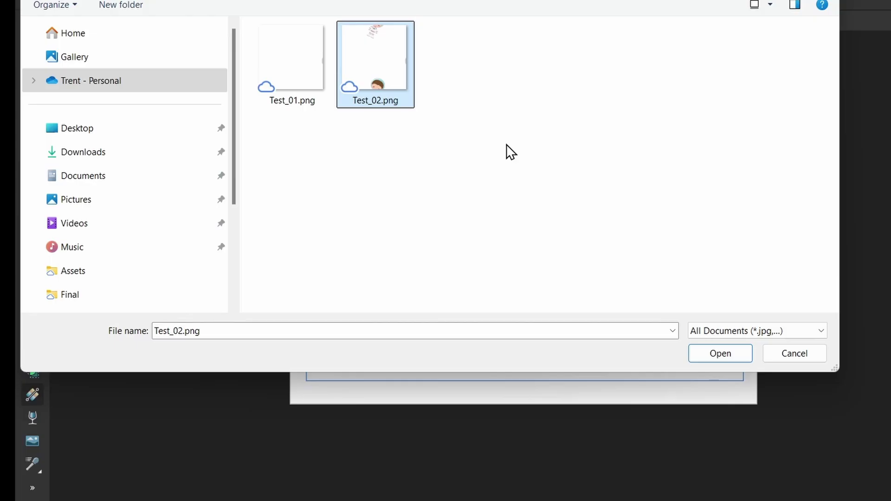
{"action": "left_click", "coordinate": [741, 355]}
{"action": "mouse_move", "coordinate": [418, 204]}
{"action": "left_mouse_down"}
{"action": "mouse_move", "coordinate": [388, 211]}
{"action": "mouse_move", "coordinate": [422, 221]}
{"action": "left_mouse_up"}
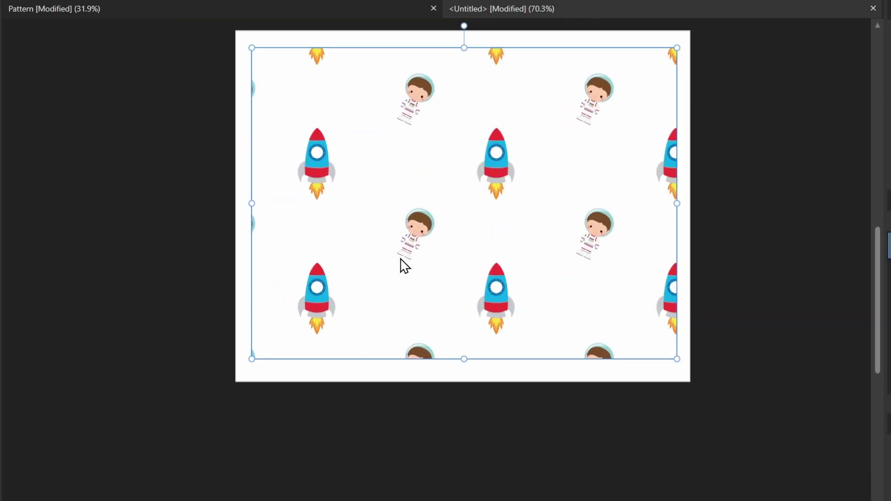
{"action": "scroll", "coordinate": [404, 265], "scroll_direction": "up", "scroll_amount": 10}
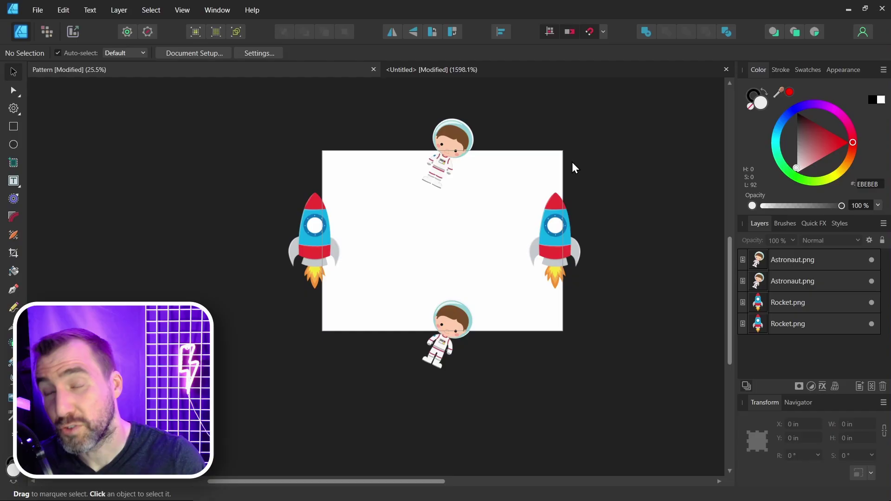
Place Earth.png in the Pattern document and scale it down to about 3.3 by 3.3 in.
{"action": "left_click", "coordinate": [37, 10]}
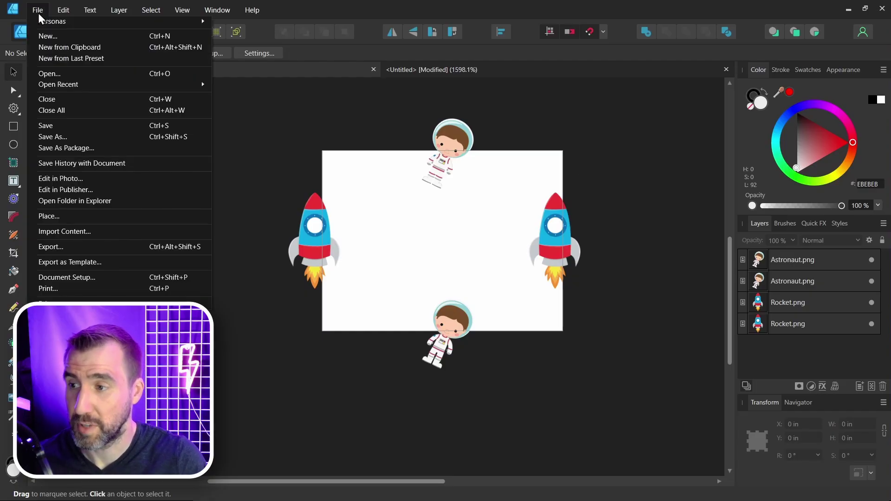
{"action": "left_click", "coordinate": [122, 216]}
{"action": "left_click", "coordinate": [411, 100]}
{"action": "left_click", "coordinate": [550, 329]}
{"action": "left_click", "coordinate": [481, 215]}
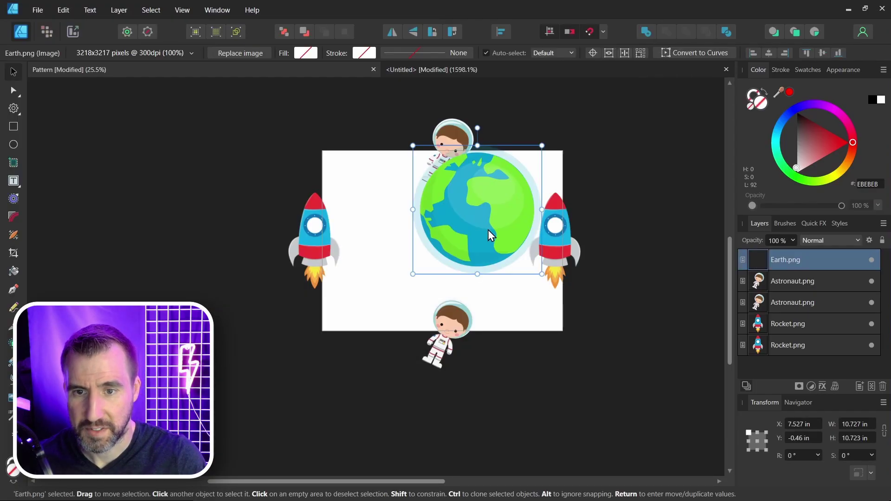
{"action": "left_click_drag", "start_coordinate": [550, 155], "coordinate": [449, 201]}
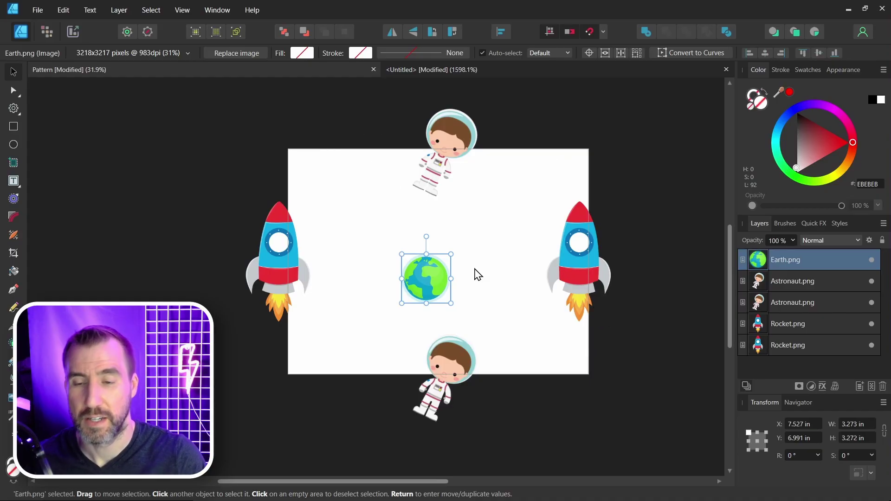
Center the Earth on the canvas's top-left corner and copy it to the other three corners.
{"action": "left_click_drag", "start_coordinate": [436, 282], "coordinate": [414, 238]}
{"action": "left_click_drag", "start_coordinate": [332, 158], "coordinate": [289, 148]}
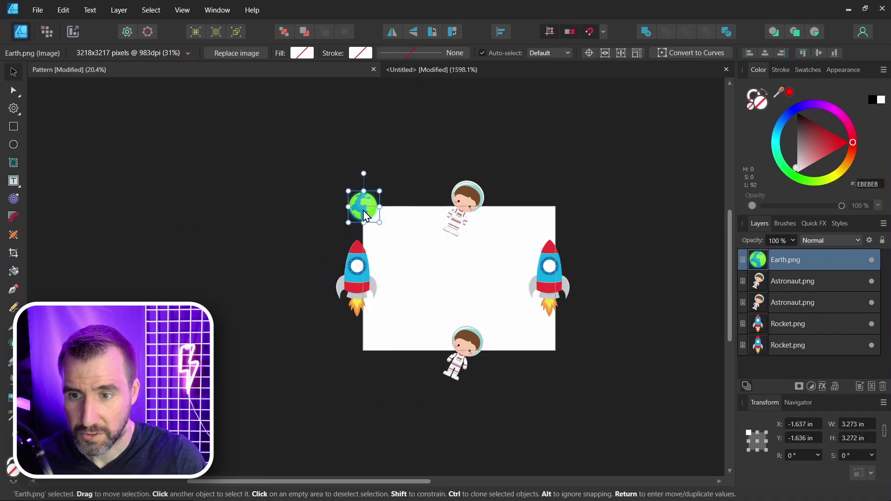
{"action": "mouse_move", "coordinate": [364, 214]}
{"action": "left_mouse_down"}
{"action": "mouse_move", "coordinate": [492, 220]}
{"action": "mouse_move", "coordinate": [550, 206]}
{"action": "mouse_move", "coordinate": [562, 212]}
{"action": "left_mouse_up"}
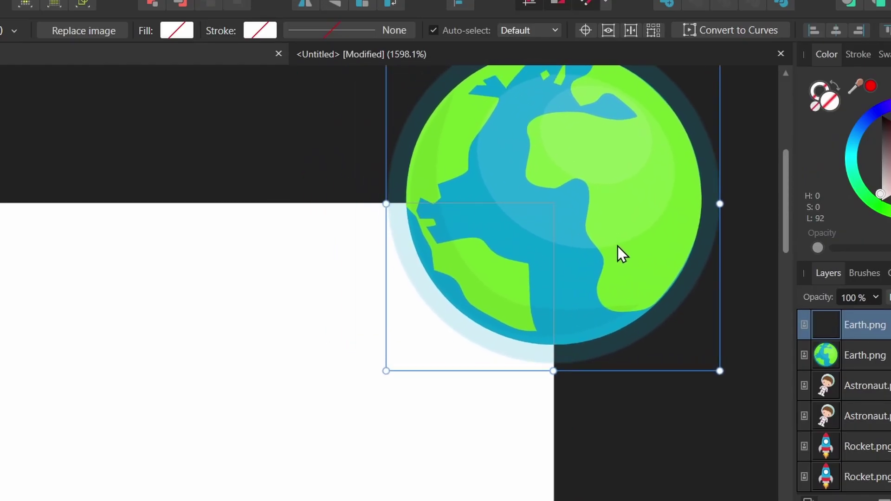
{"action": "left_click_drag", "start_coordinate": [617, 246], "coordinate": [622, 247]}
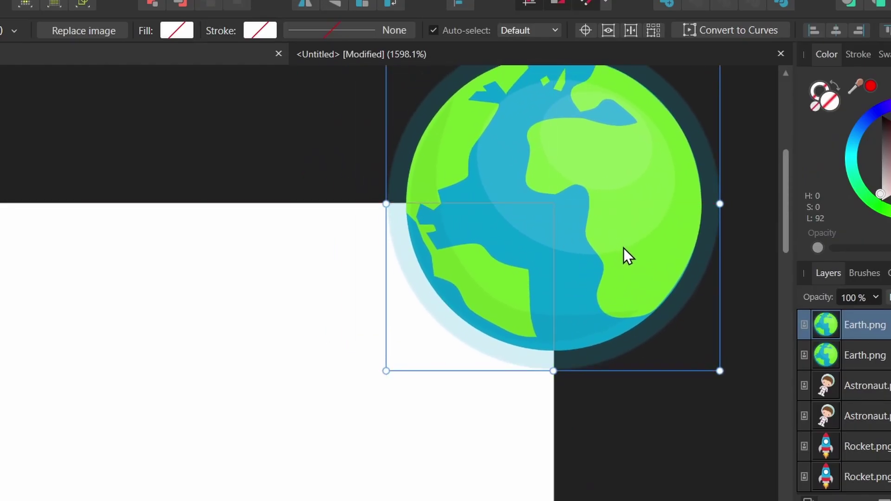
{"action": "scroll", "coordinate": [622, 256], "scroll_direction": "down", "scroll_amount": 4}
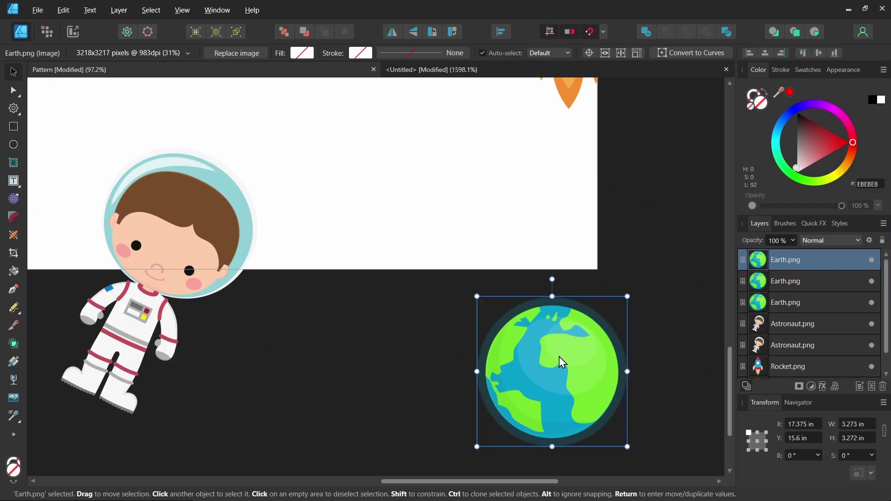
{"action": "mouse_move", "coordinate": [559, 356]}
{"action": "left_mouse_down"}
{"action": "mouse_move", "coordinate": [580, 260]}
{"action": "mouse_move", "coordinate": [596, 254]}
{"action": "left_mouse_up"}
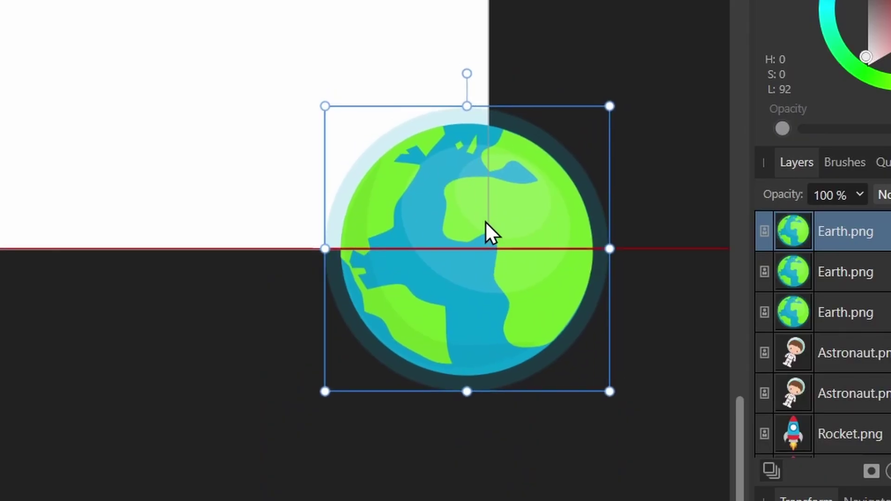
{"action": "mouse_move", "coordinate": [485, 222]}
{"action": "left_mouse_down"}
{"action": "mouse_move", "coordinate": [509, 224]}
{"action": "mouse_move", "coordinate": [395, 285]}
{"action": "mouse_move", "coordinate": [295, 222]}
{"action": "mouse_move", "coordinate": [335, 233]}
{"action": "left_mouse_up"}
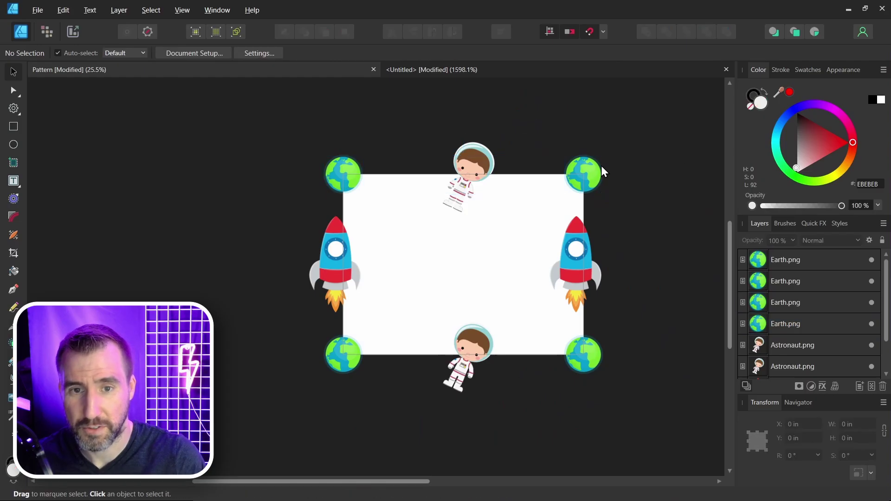
Select all four Earths and shift them together slightly left and down, to about X -2.4 in, Y -1.1 in.
{"action": "left_click", "coordinate": [586, 170]}
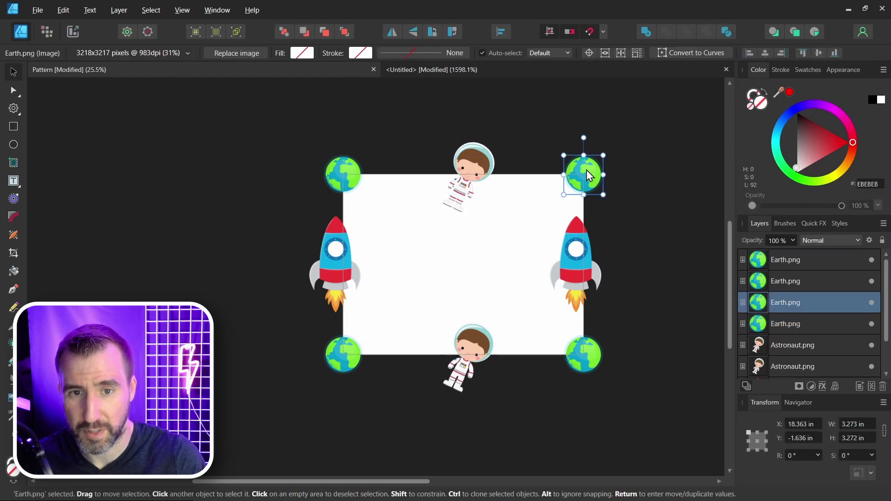
{"action": "left_click", "coordinate": [342, 175], "text": "shift"}
{"action": "left_click", "coordinate": [342, 354], "text": "shift"}
{"action": "left_click", "coordinate": [583, 354], "text": "shift"}
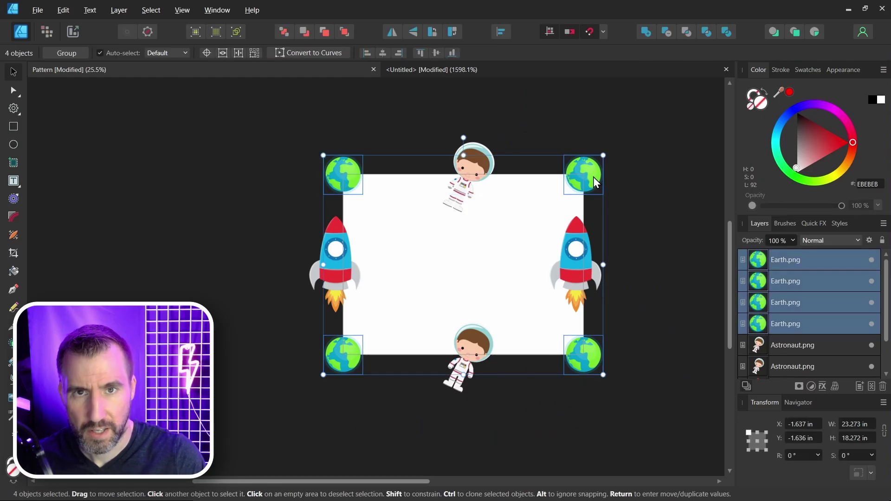
{"action": "mouse_move", "coordinate": [594, 177]}
{"action": "left_mouse_down"}
{"action": "mouse_move", "coordinate": [581, 183]}
{"action": "mouse_move", "coordinate": [602, 177]}
{"action": "mouse_move", "coordinate": [583, 184]}
{"action": "left_mouse_up"}
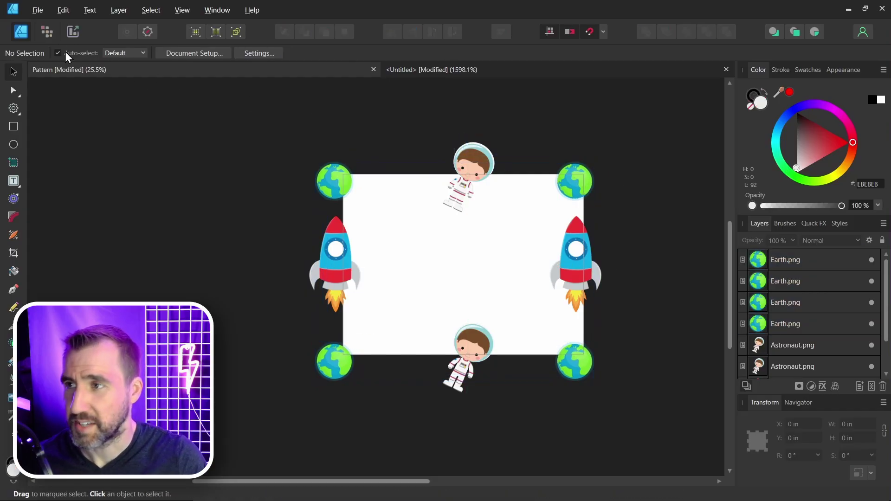
Export the pattern with the Earths, load it as the test rectangle's bitmap fill, and inspect the tiled Earth up close.
{"action": "left_click", "coordinate": [44, 9]}
{"action": "left_click", "coordinate": [84, 246]}
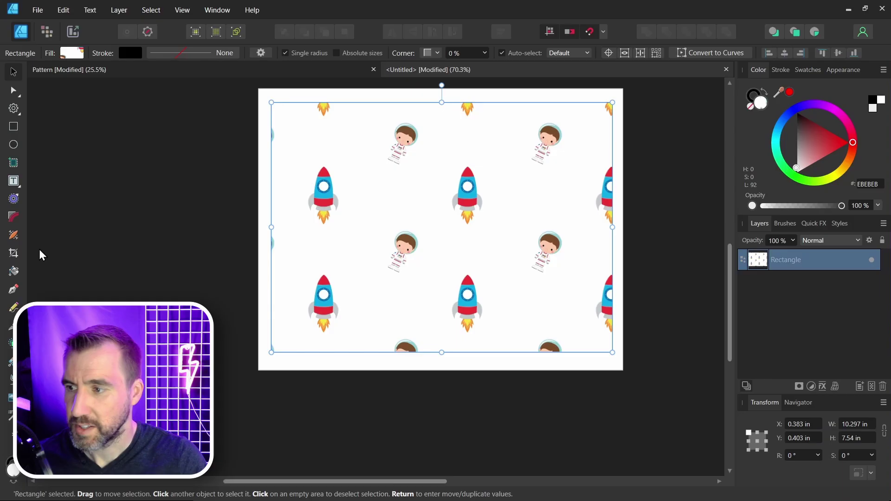
{"action": "left_click", "coordinate": [10, 359]}
{"action": "scroll", "coordinate": [482, 199], "scroll_direction": "up", "scroll_amount": 7}
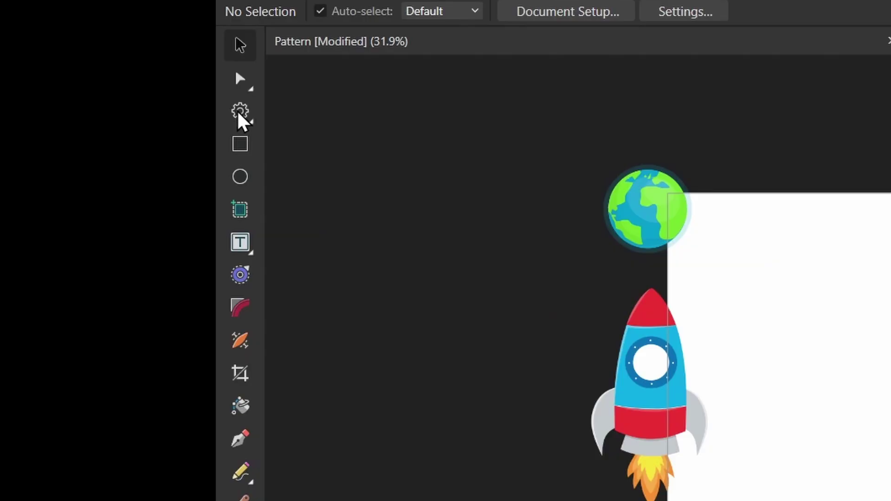
Draw a five-pointed star about 3.5 by 3.5 in on the canvas and give it the yellow fill FFB900.
{"action": "left_click", "coordinate": [241, 113]}
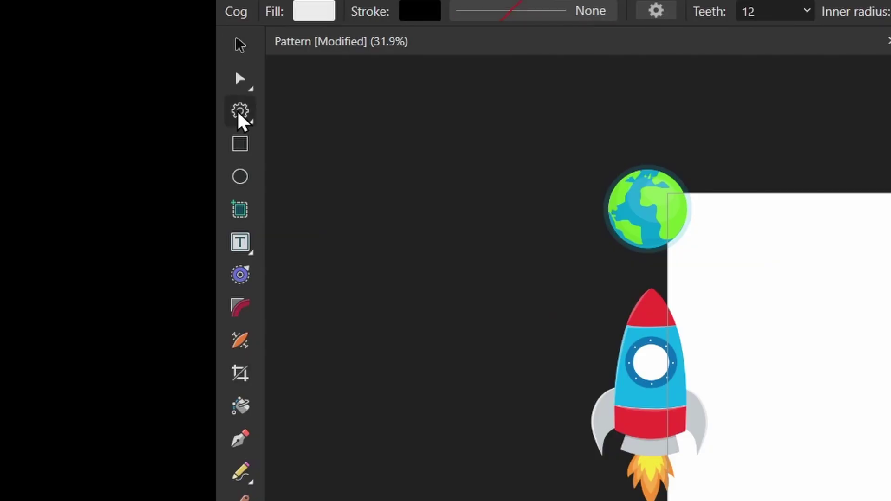
{"action": "left_click", "coordinate": [325, 241]}
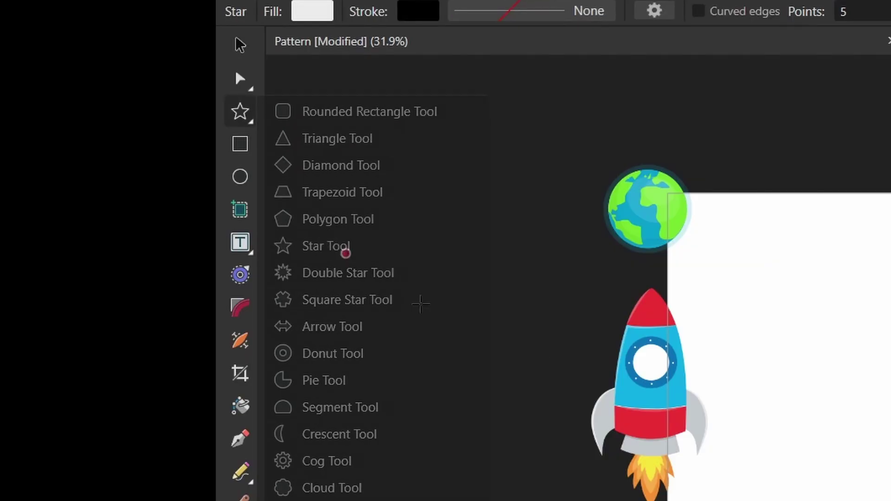
{"action": "left_click_drag", "start_coordinate": [791, 324], "coordinate": [888, 419]}
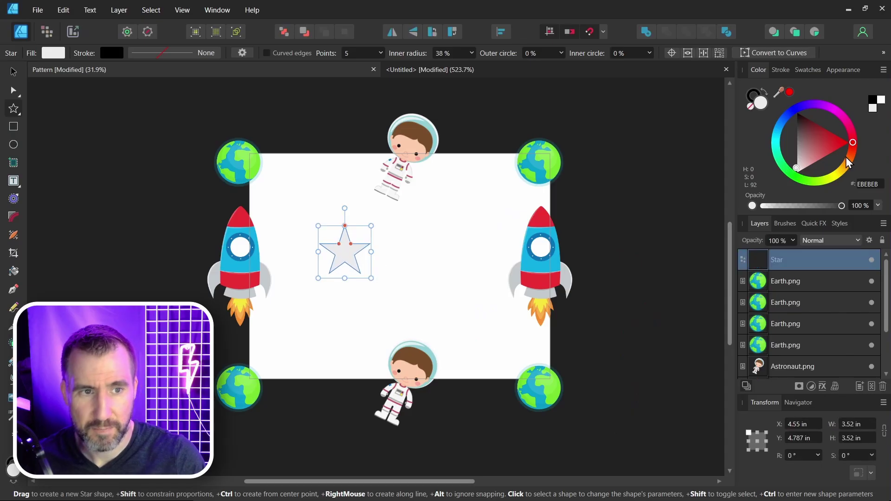
{"action": "left_click_drag", "start_coordinate": [848, 162], "coordinate": [844, 177]}
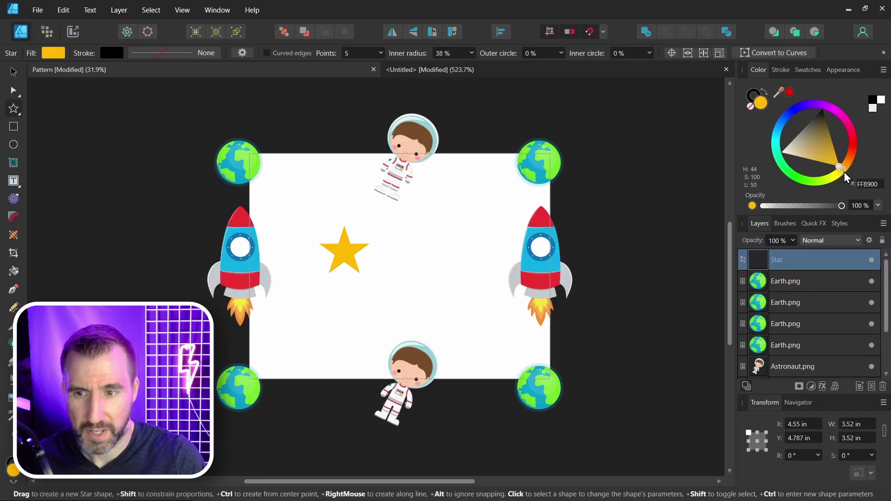
Snap the yellow star's lower points to the canvas's top edge and copy it down to the bottom edge.
{"action": "left_click", "coordinate": [13, 71]}
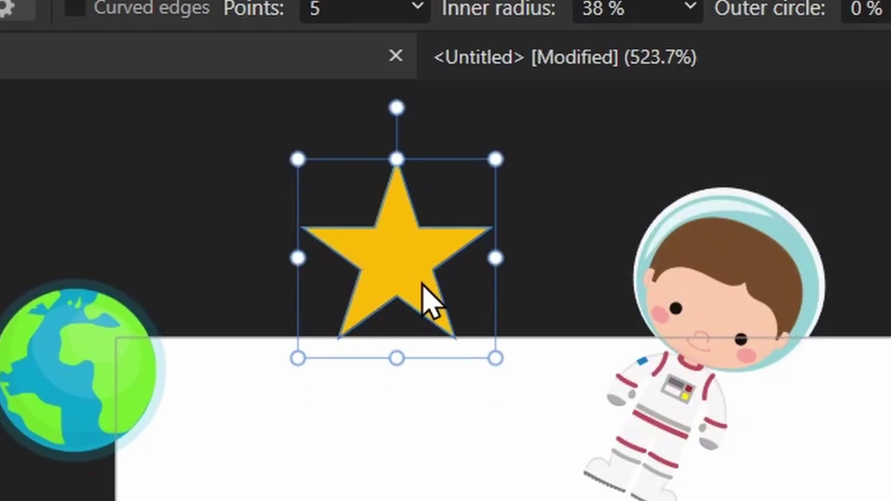
{"action": "mouse_move", "coordinate": [382, 145]}
{"action": "left_mouse_down"}
{"action": "mouse_move", "coordinate": [377, 134]}
{"action": "mouse_move", "coordinate": [378, 143]}
{"action": "left_mouse_up"}
{"action": "left_click_drag", "start_coordinate": [409, 275], "coordinate": [400, 281]}
{"action": "scroll", "coordinate": [400, 281], "scroll_direction": "up", "scroll_amount": 5}
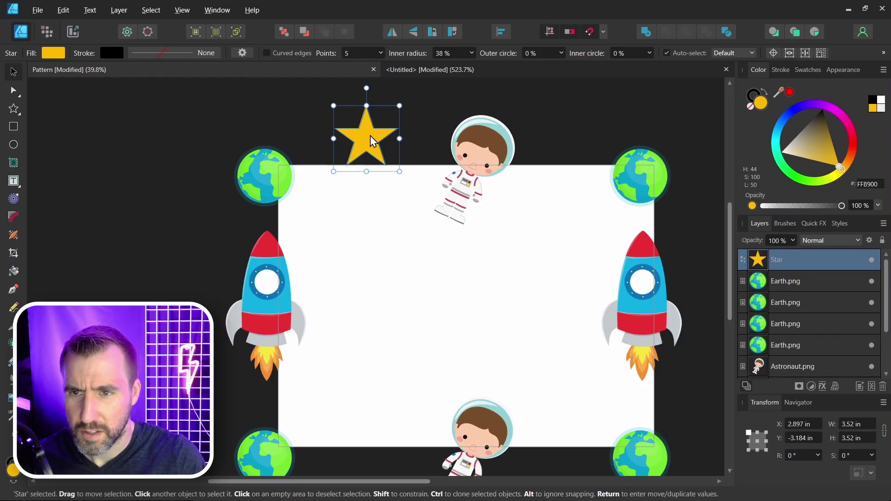
{"action": "left_click_drag", "start_coordinate": [369, 135], "coordinate": [352, 158]}
{"action": "left_click_drag", "start_coordinate": [348, 168], "coordinate": [442, 265]}
{"action": "scroll", "coordinate": [442, 265], "scroll_direction": "down", "scroll_amount": 5}
Center-align the two yellow stars and move them down together so they straddle the top and bottom canvas edges.
{"action": "left_click", "coordinate": [397, 138], "text": "shift"}
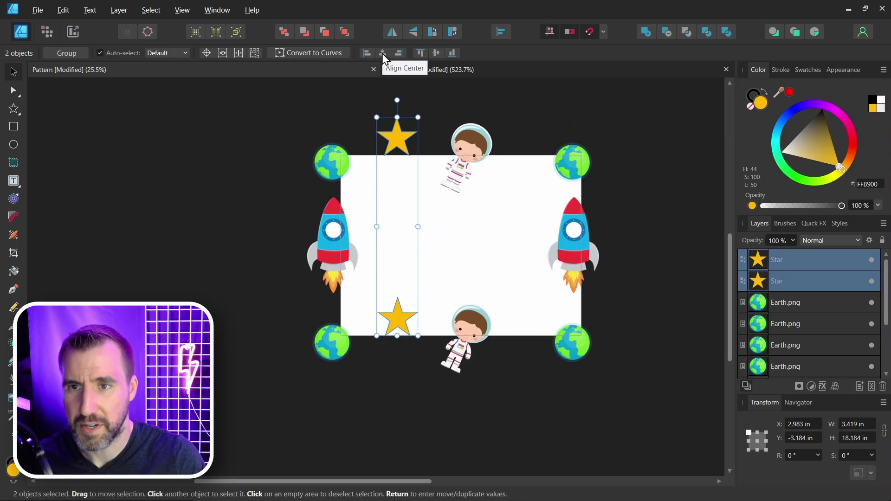
{"action": "left_click", "coordinate": [382, 54]}
{"action": "left_click_drag", "start_coordinate": [398, 138], "coordinate": [395, 154]}
{"action": "left_click", "coordinate": [438, 147]}
View the whole tiled fill in the untitled document and return to the Pattern document.
{"action": "left_click", "coordinate": [469, 70]}
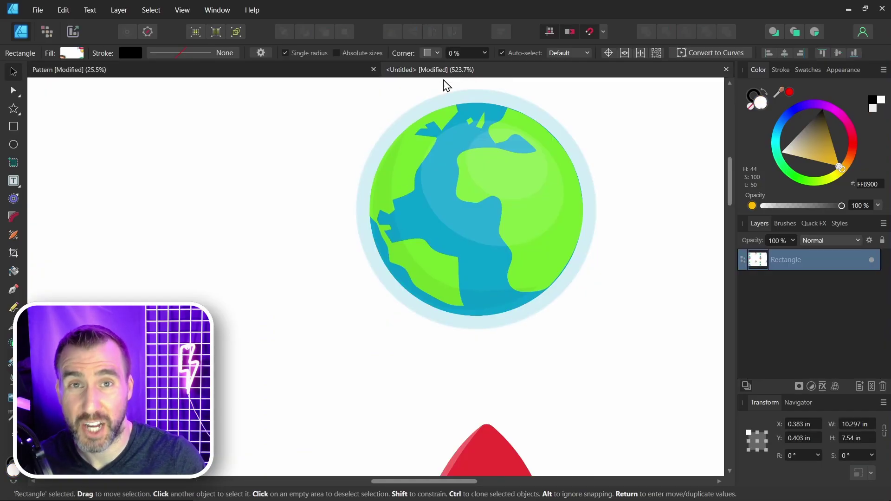
{"action": "scroll", "coordinate": [408, 160], "scroll_direction": "down", "scroll_amount": 5}
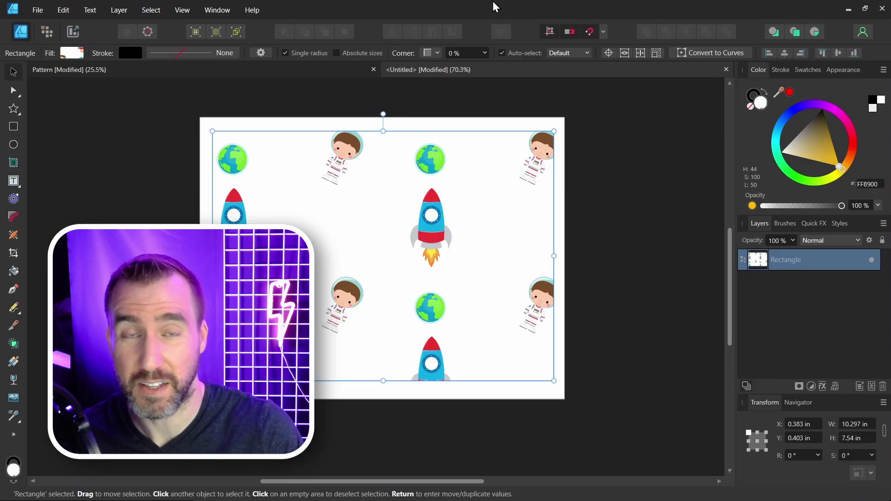
{"action": "left_click", "coordinate": [206, 70]}
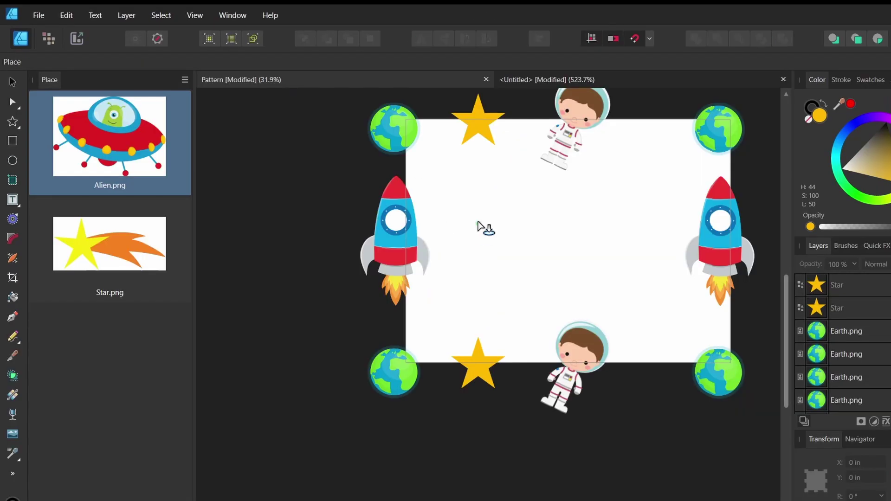
Place Alien.png and Star.png inside the canvas, scale both down, and rotate the shooting star so its tail points diagonally downward.
{"action": "left_click", "coordinate": [472, 227]}
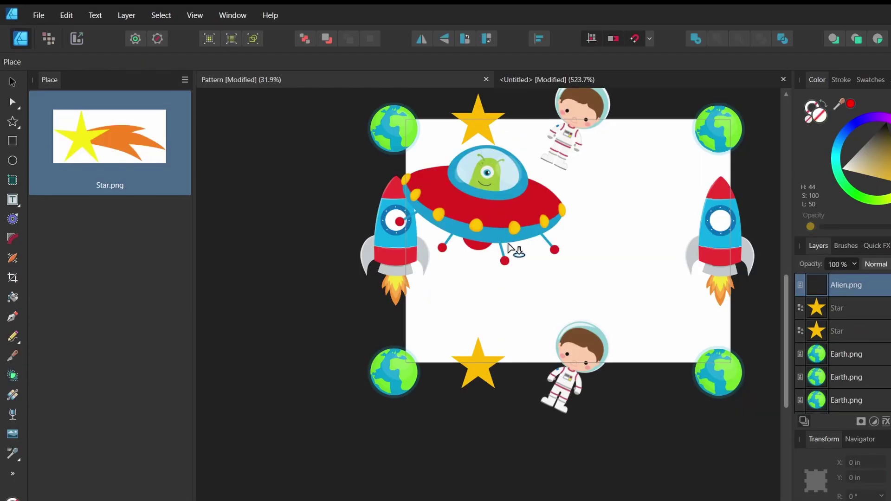
{"action": "left_click", "coordinate": [625, 266]}
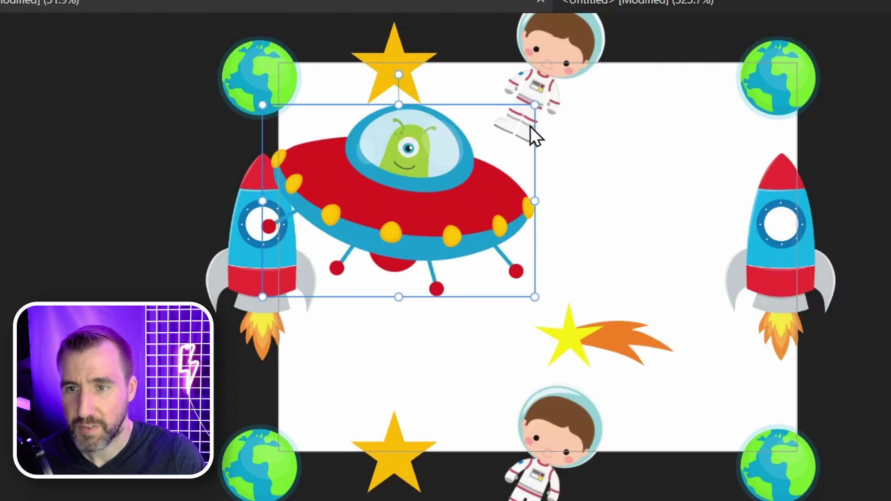
{"action": "left_click_drag", "start_coordinate": [566, 163], "coordinate": [515, 179]}
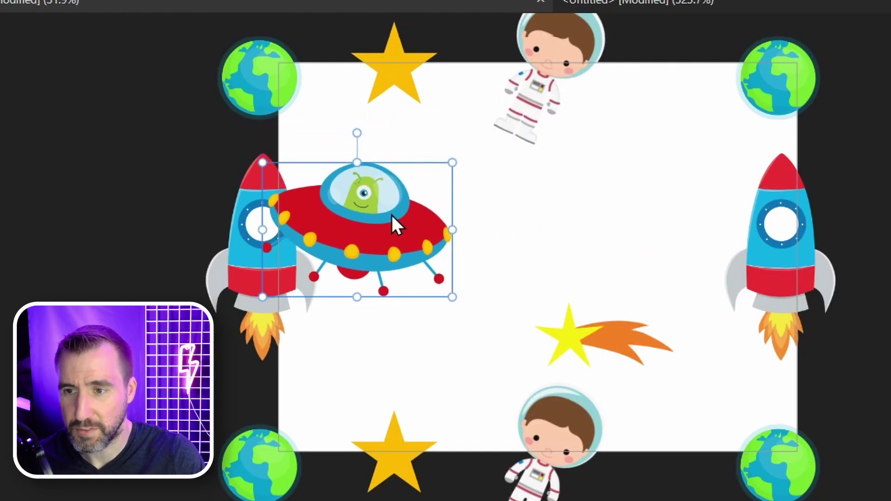
{"action": "left_click_drag", "start_coordinate": [478, 220], "coordinate": [528, 215]}
{"action": "left_click_drag", "start_coordinate": [529, 165], "coordinate": [505, 185]}
{"action": "left_click_drag", "start_coordinate": [457, 229], "coordinate": [466, 204]}
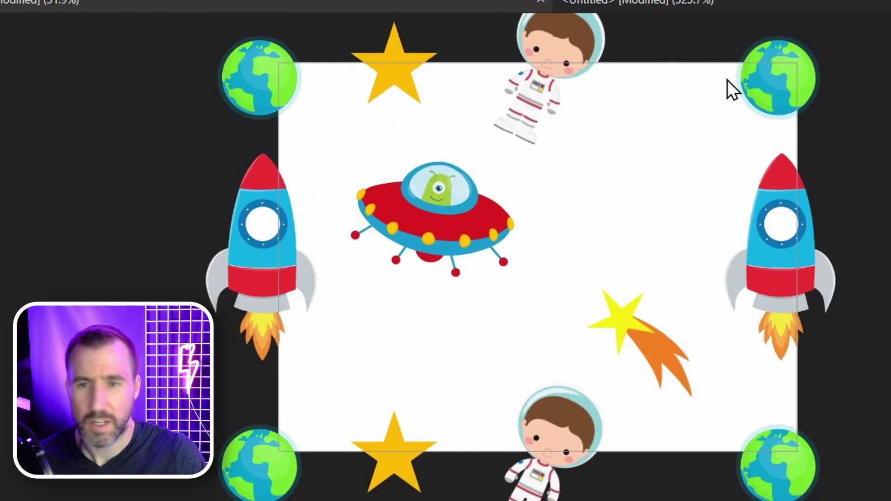
Select both rockets and shift them together slightly to the right.
{"action": "left_click", "coordinate": [793, 214]}
{"action": "left_click", "coordinate": [299, 233], "text": "shift"}
{"action": "left_click_drag", "start_coordinate": [739, 283], "coordinate": [768, 255]}
{"action": "left_click", "coordinate": [832, 162]}
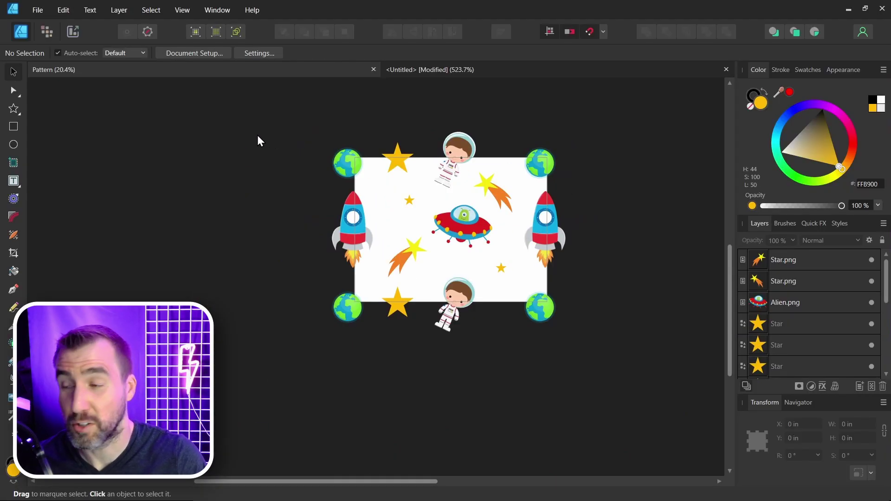
Draw a rectangle about 28.9 by 22.8 in behind all the artwork and fill it dark purple with H 262, S 100, L 25.
{"action": "left_click", "coordinate": [13, 128]}
{"action": "left_click_drag", "start_coordinate": [306, 116], "coordinate": [584, 336]}
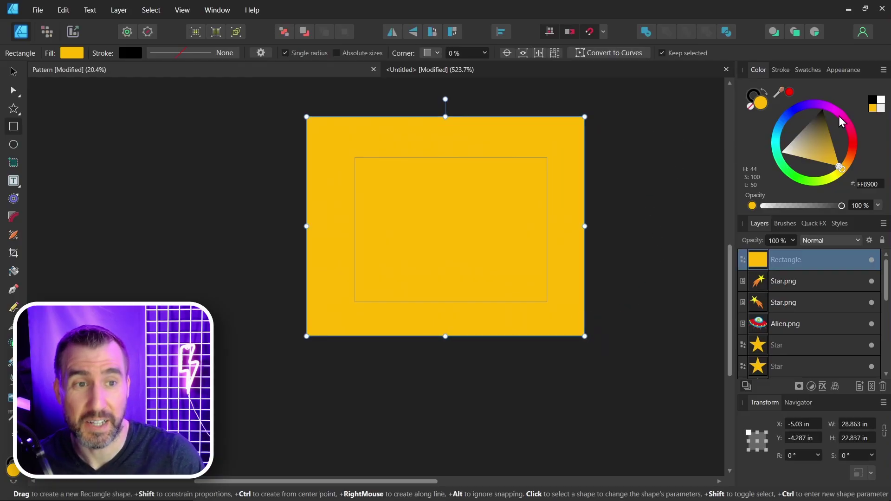
{"action": "left_click_drag", "start_coordinate": [841, 121], "coordinate": [809, 105]}
{"action": "left_click", "coordinate": [800, 129]}
{"action": "key", "text": "ctrl+shift+bracketleft"}
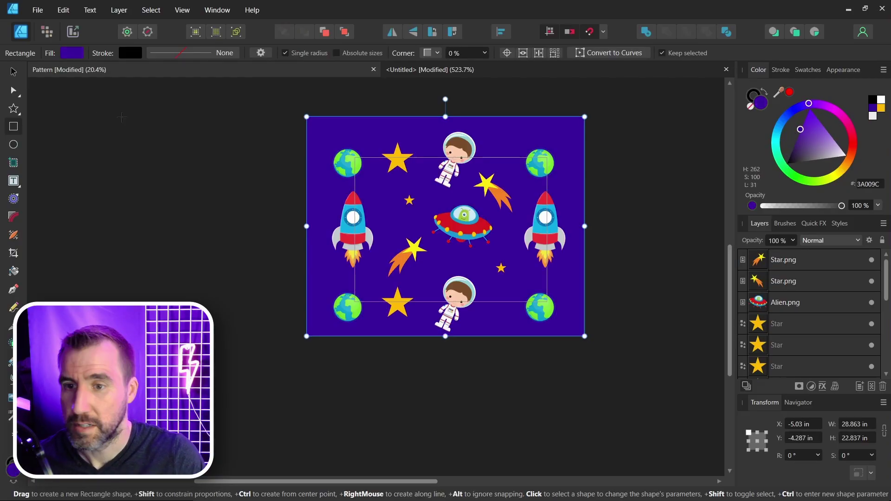
{"action": "left_click_drag", "start_coordinate": [798, 145], "coordinate": [792, 137]}
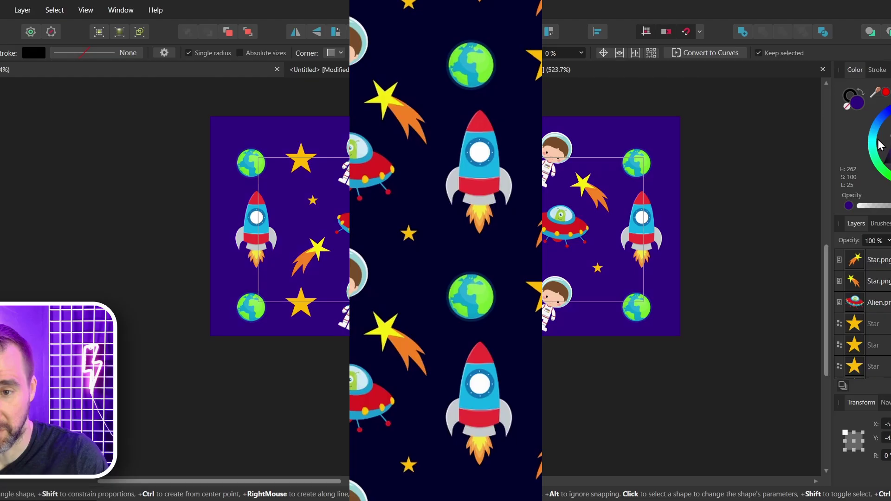